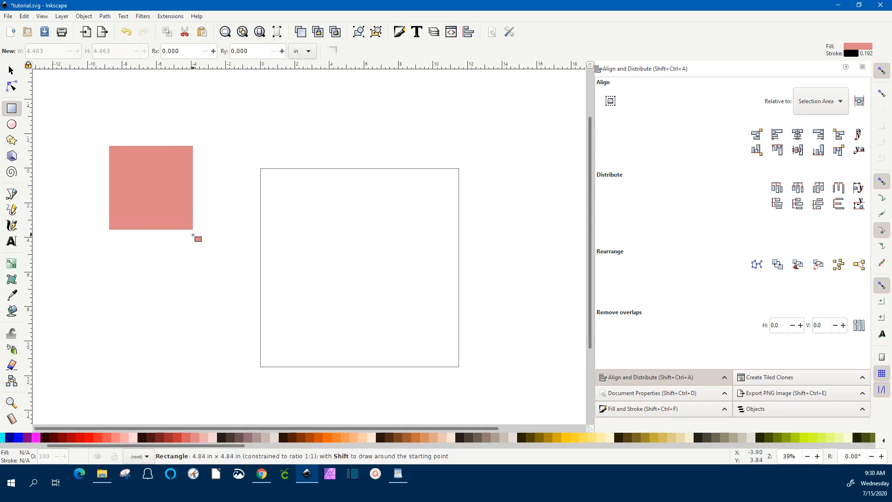
- Convert the drawn square from a rectangle object to an editable path
left_click(11, 70)
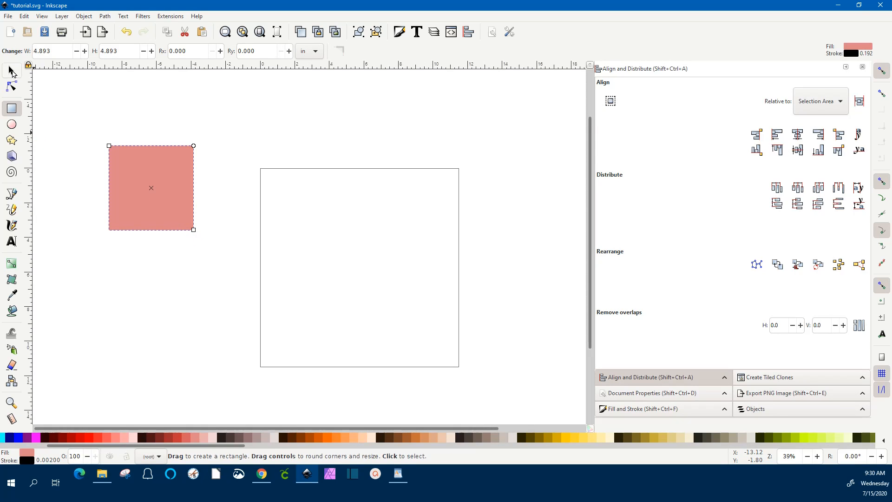
left_click(109, 18)
left_click(117, 30)
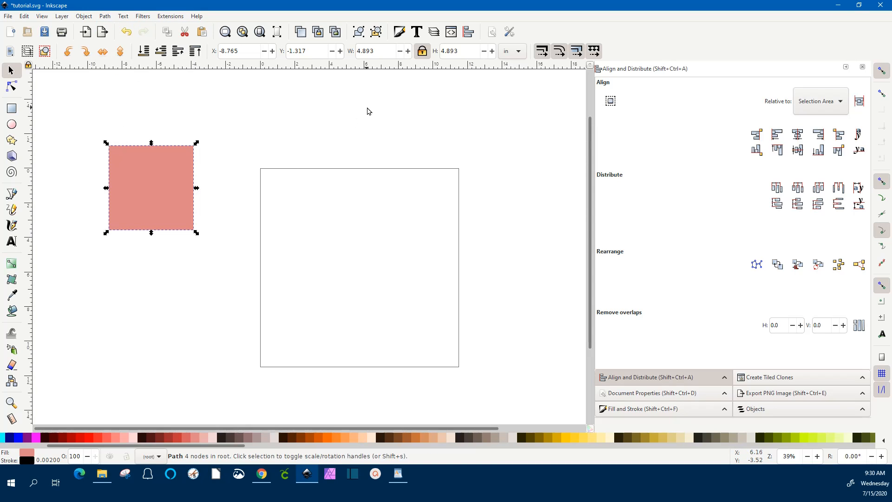
- Resize the square path to 3.8 in wide and 3.8 in high with its proportions locked
left_click(385, 51)
key("ctrl+a")
type("3")
key("Tab")
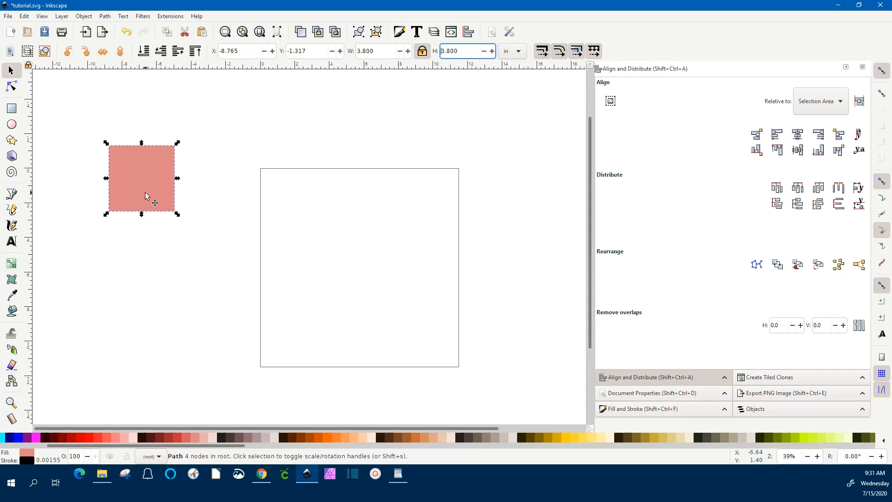
key("Return")
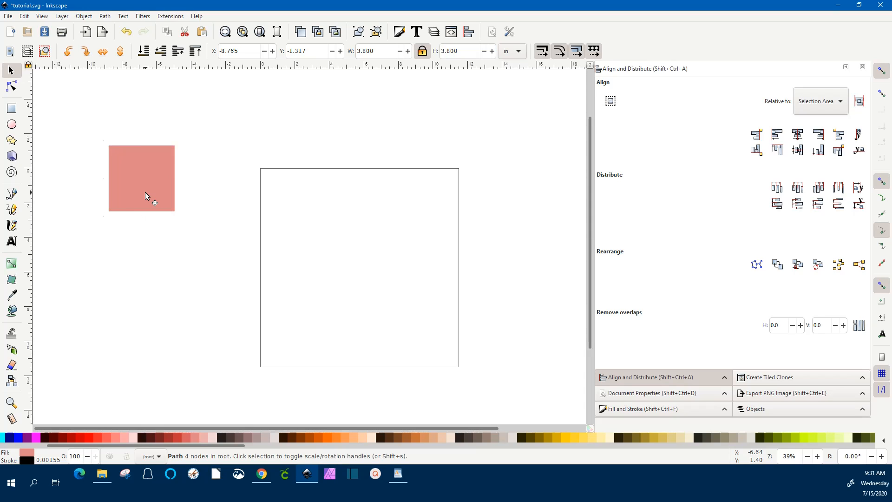
- Duplicate the square twice and arrange the copies in a vertical column below the original
key("ctrl+d")
left_click_drag(151, 191, 140, 340)
key("ctrl+d")
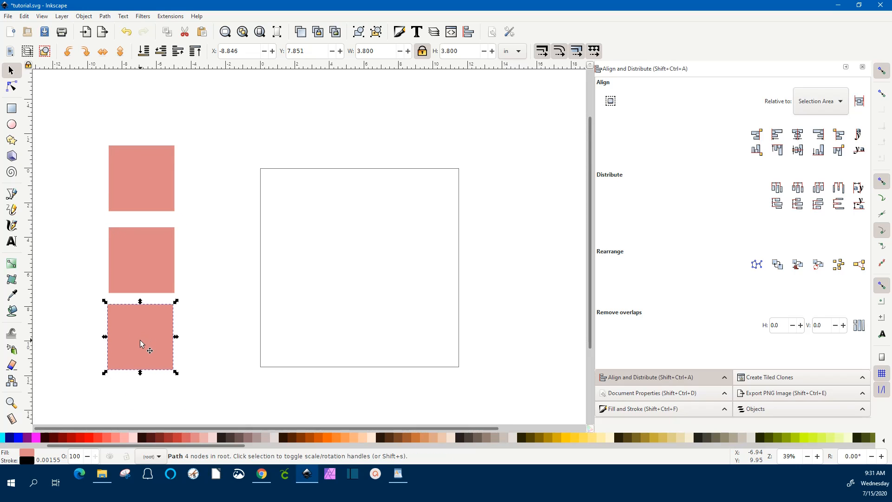
- Fill the lowest square with pale greyish pink and the middle square with bright red
left_click(264, 436)
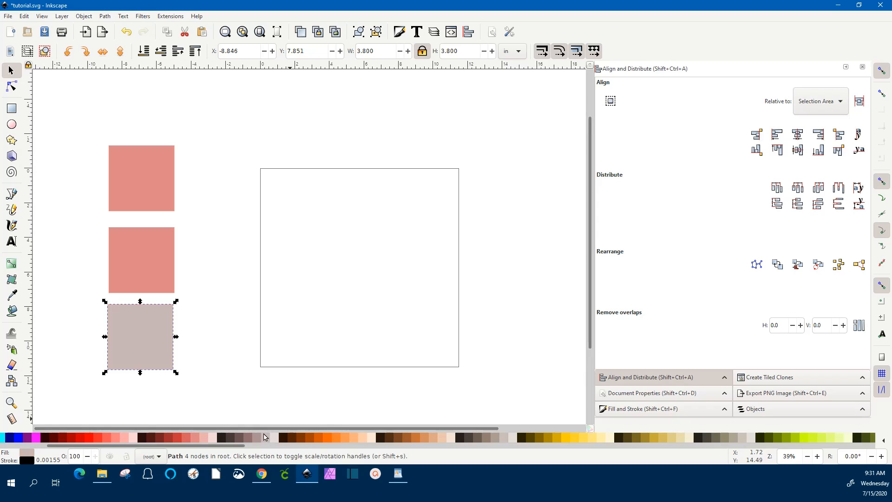
left_click(148, 268)
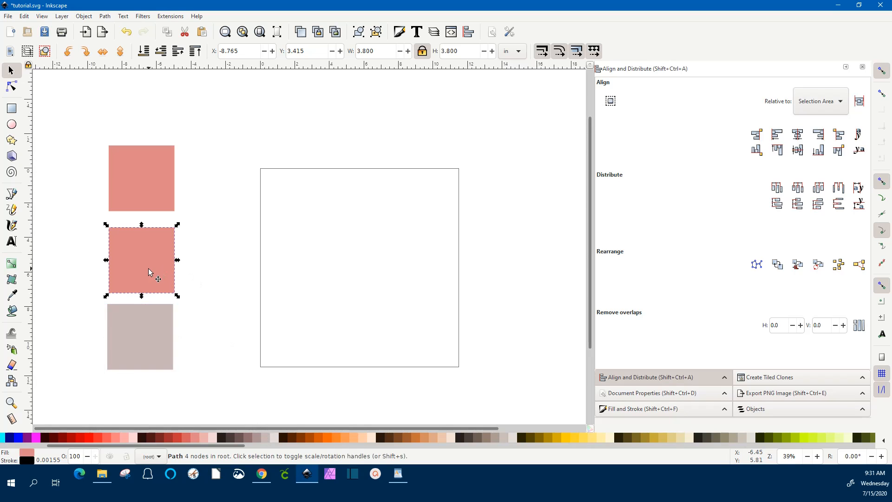
left_click(90, 438)
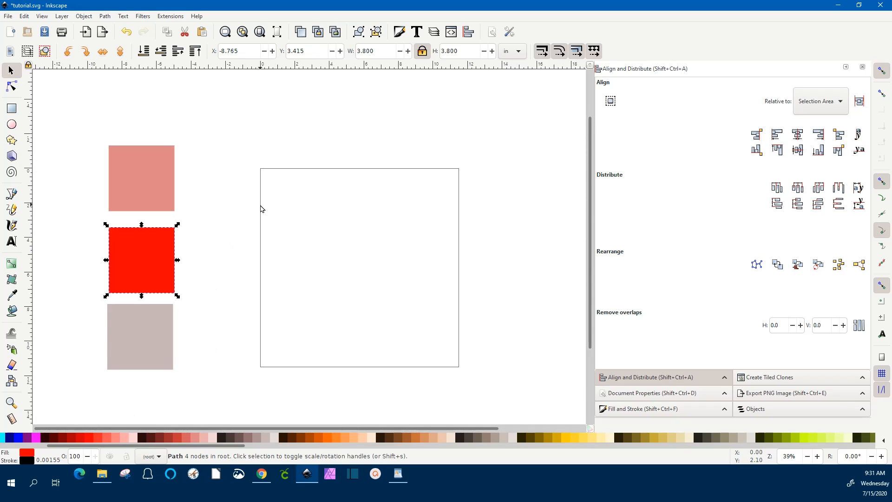
- Import orchid-design-element.svg and place the orchid over the pink square at the top of the column
left_click(157, 181)
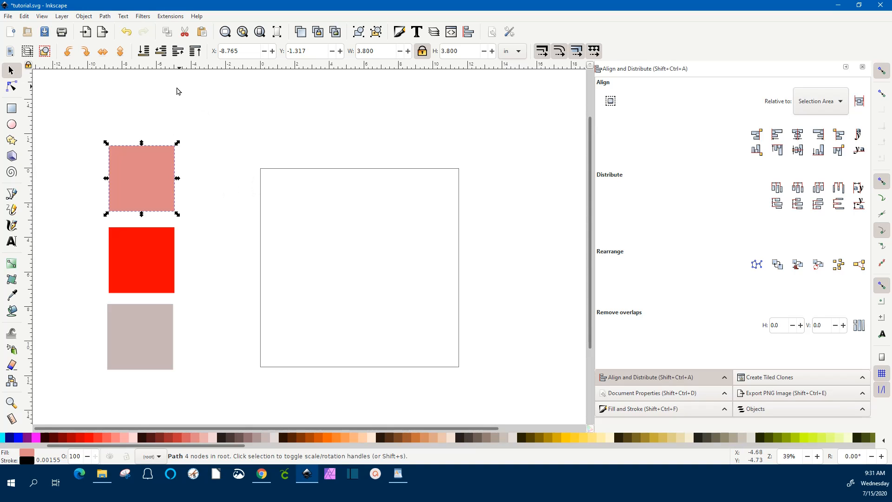
left_click(9, 17)
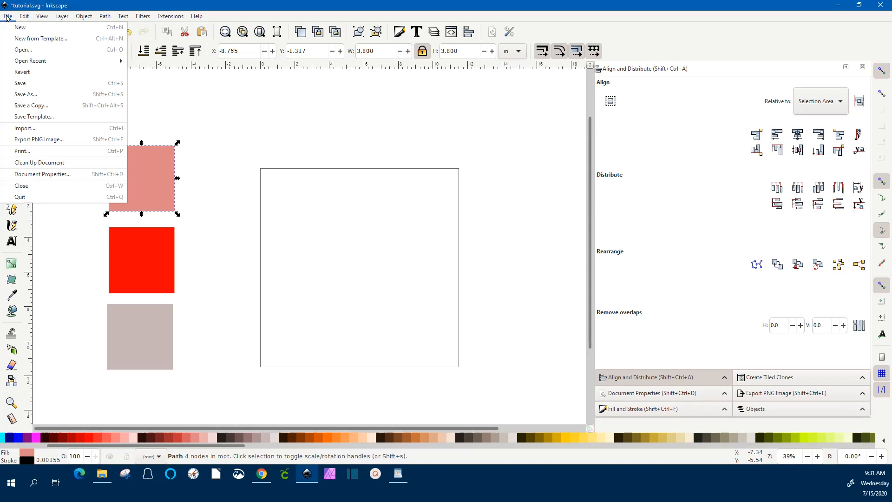
left_click(42, 129)
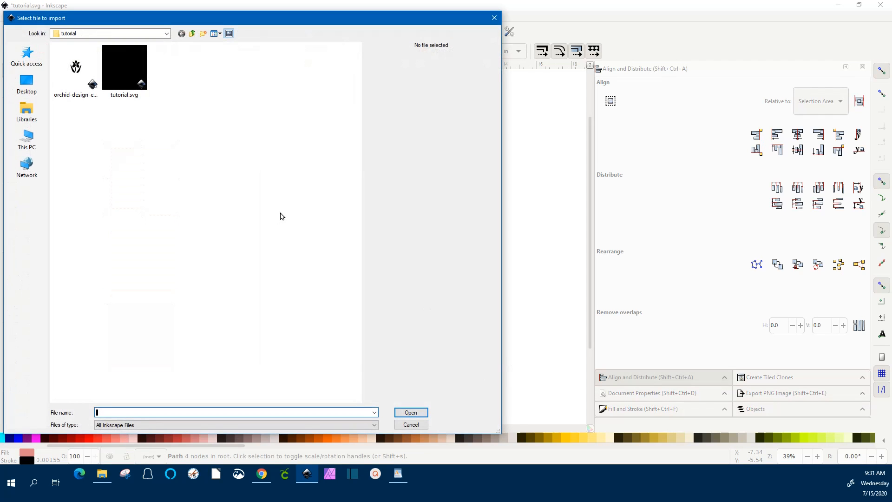
left_click(70, 73)
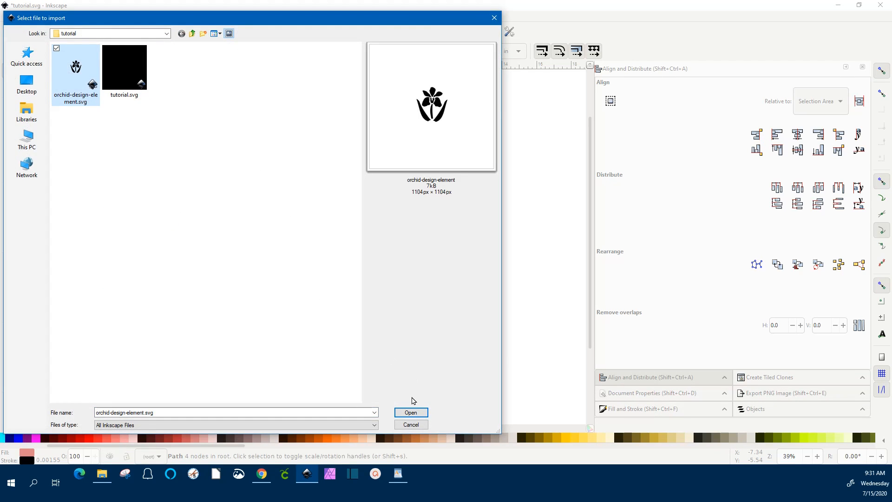
left_click(415, 413)
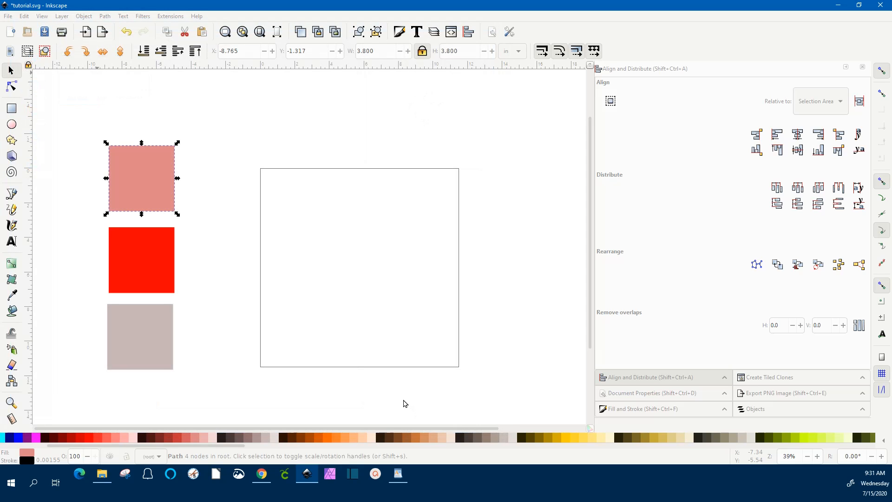
left_click_drag(423, 404, 145, 176)
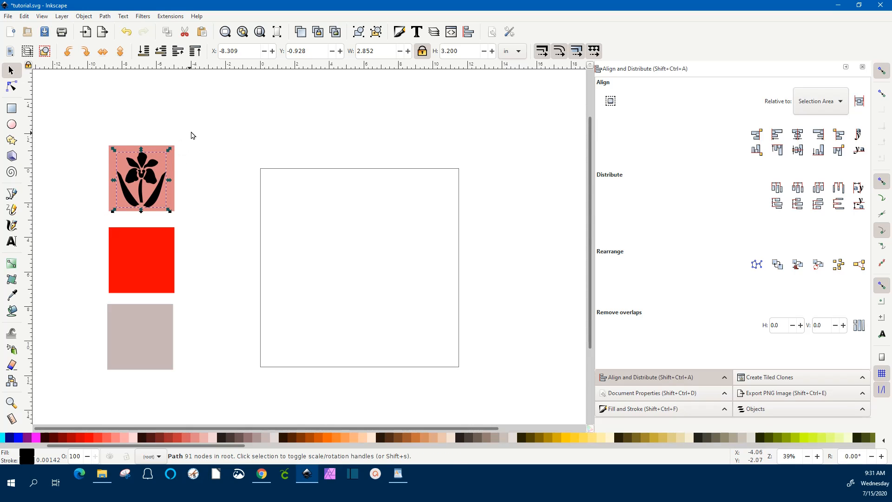
- Centre the orchid and the pink square on each other both horizontally and vertically
left_click_drag(191, 131, 111, 217)
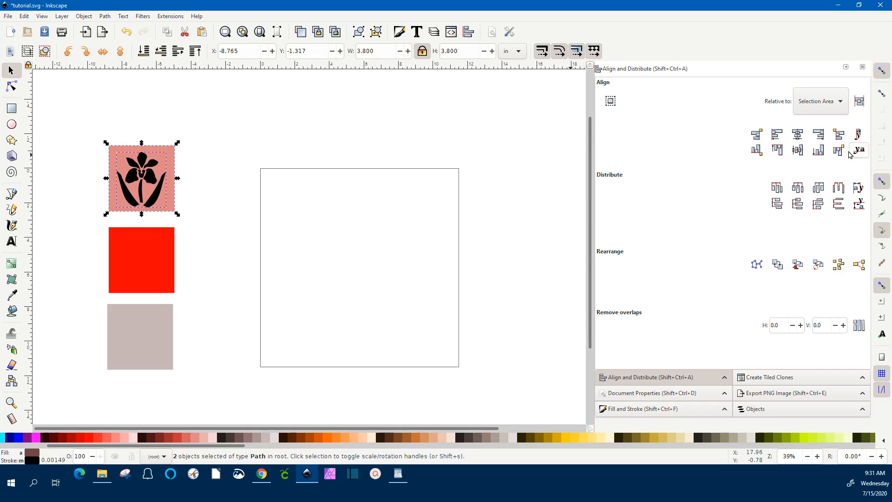
left_click(797, 134)
left_click(797, 150)
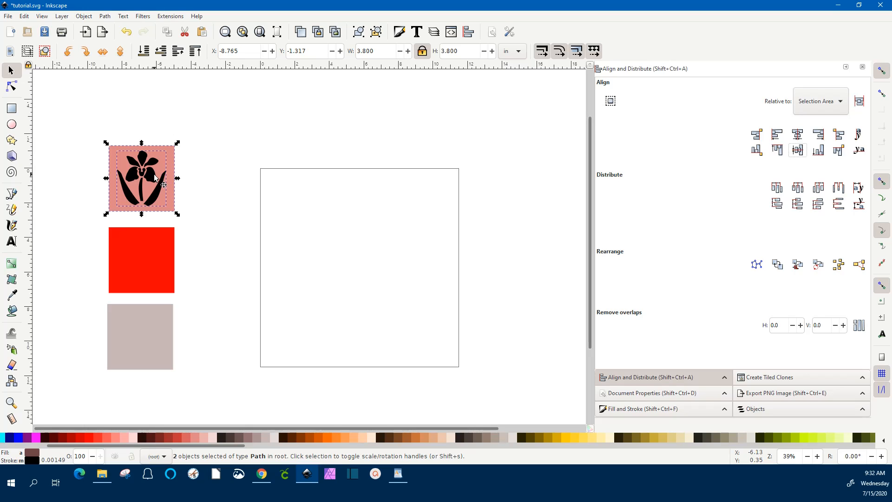
left_click(209, 148)
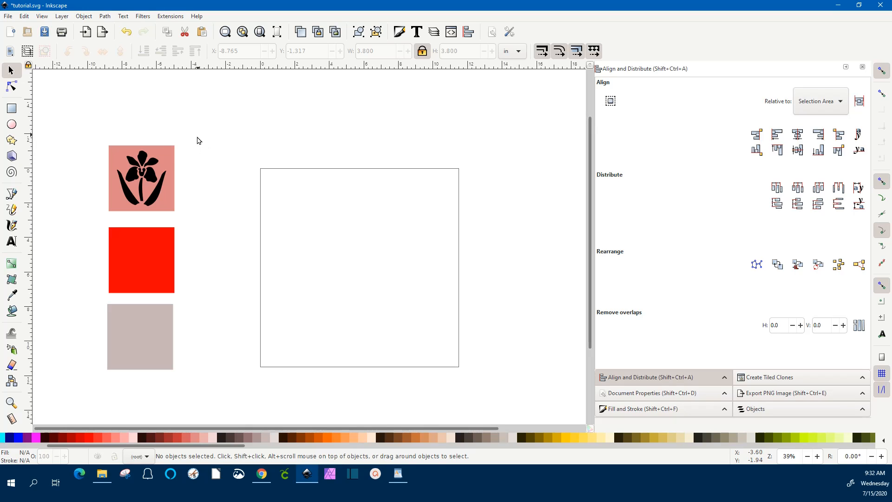
- Inset the orchid path by one increment, then select it together with the pink square and clear the selection
left_click_drag(198, 136, 93, 217)
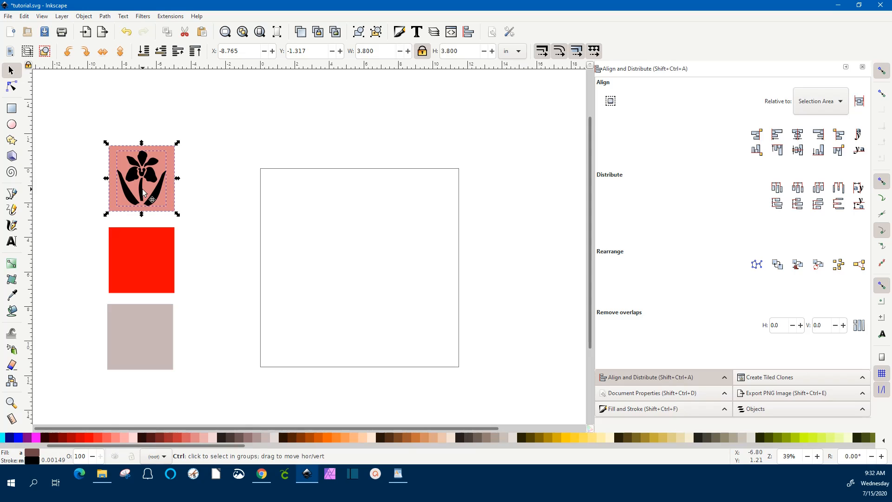
left_click(205, 179)
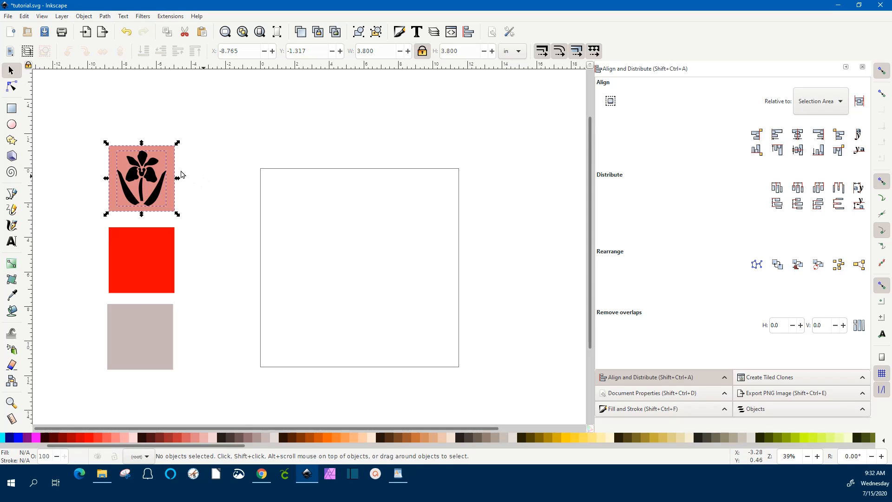
left_click(151, 177)
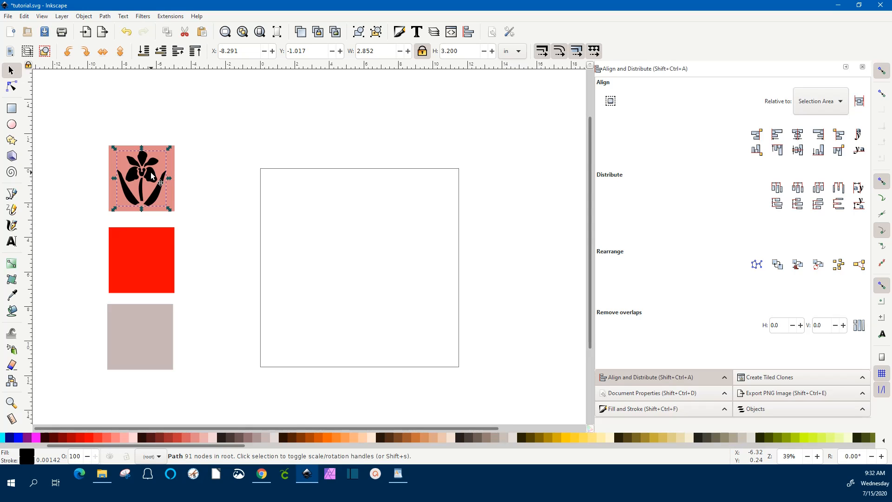
key("ctrl")
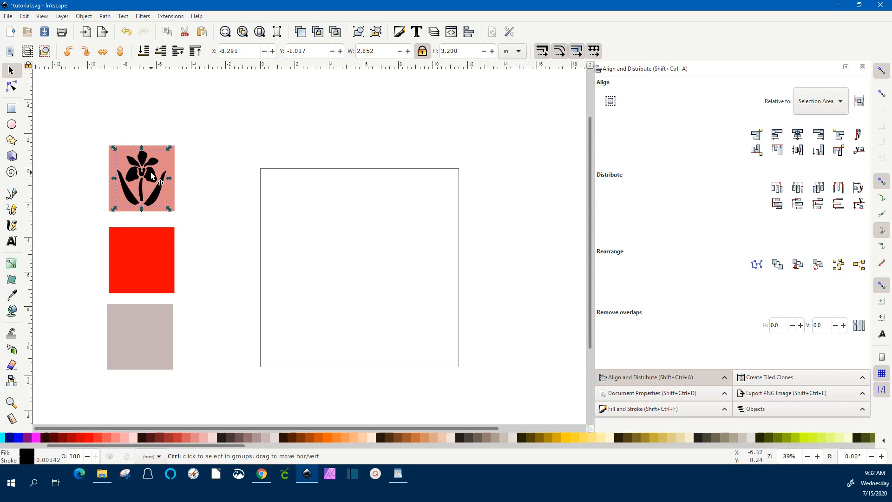
key("ctrl+parenleft")
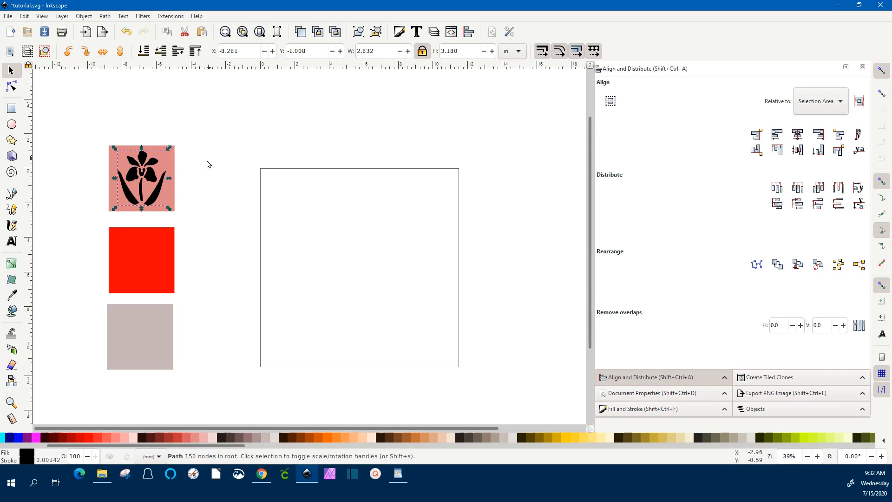
key("shift")
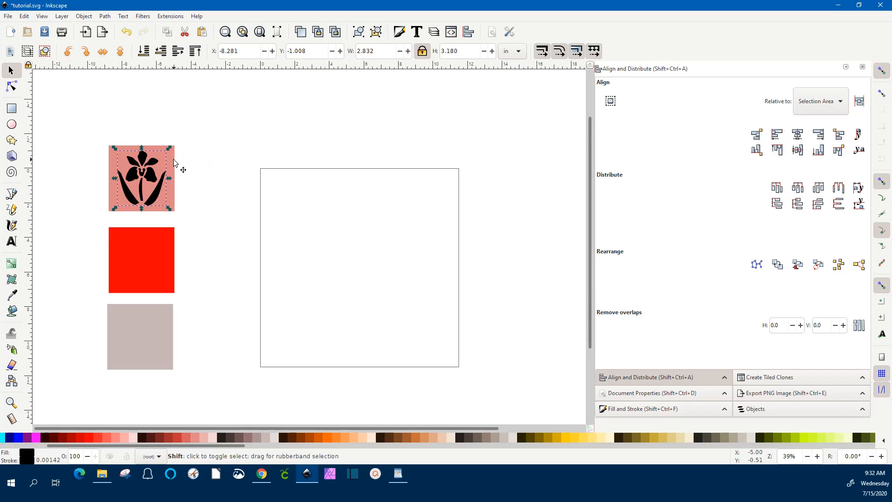
left_click(172, 165, "shift")
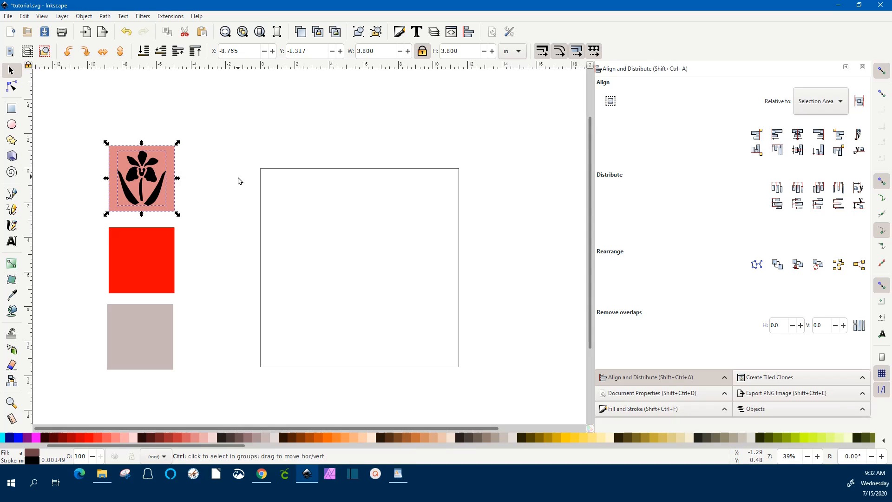
left_click(238, 182)
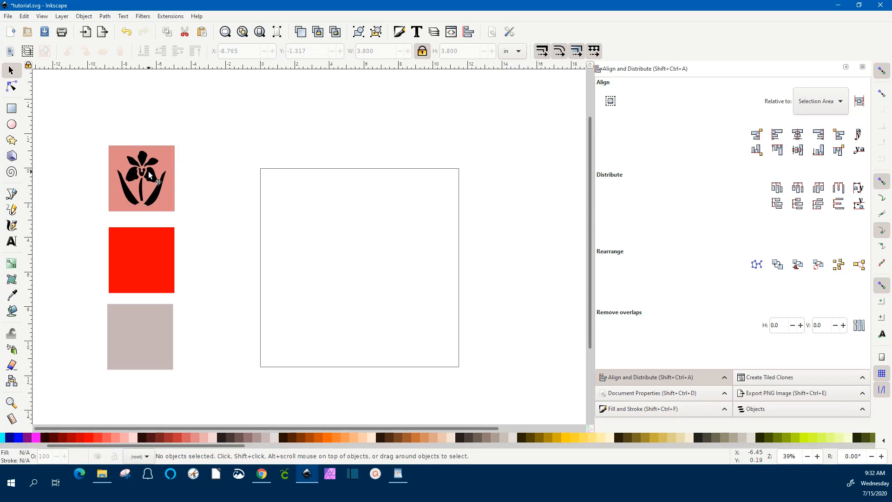
- Inset the orchid path a second time and select it with the pink square before clearing the selection
left_click(152, 178)
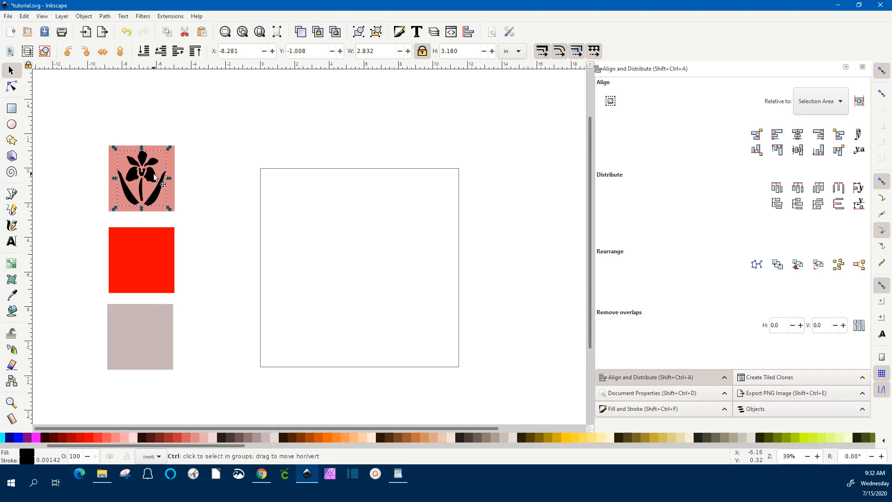
key("ctrl+l")
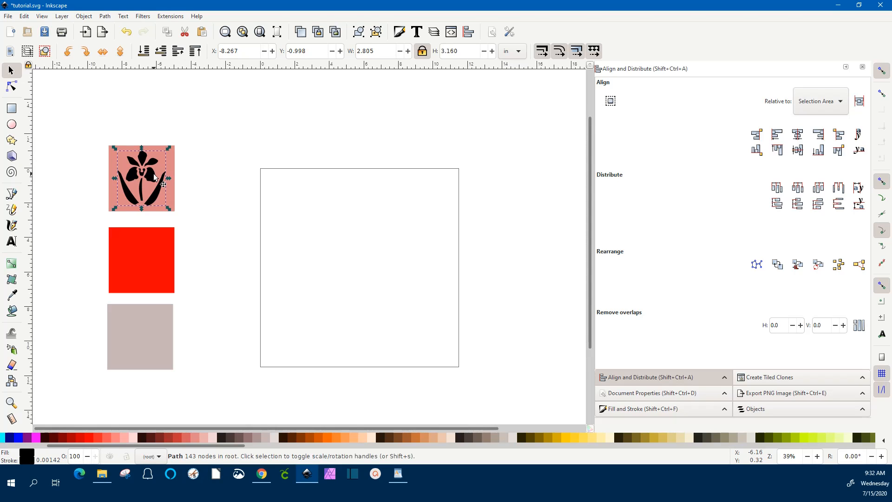
left_click(172, 176, "shift")
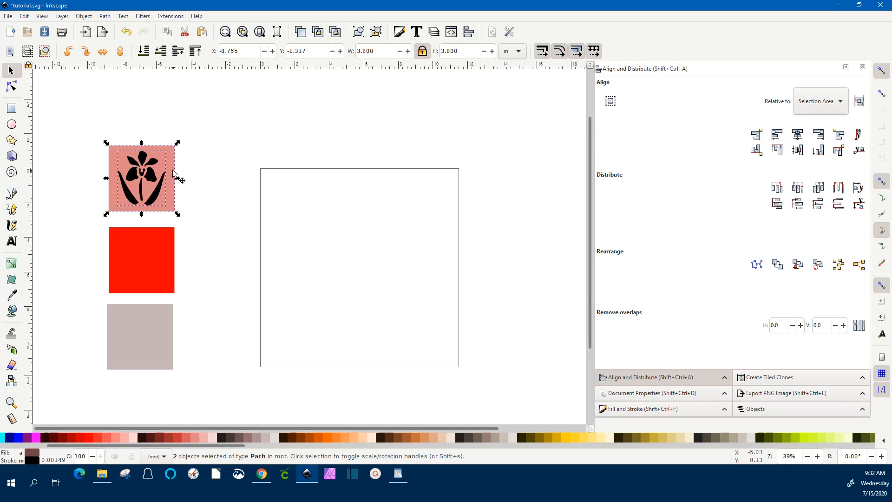
left_click(195, 188)
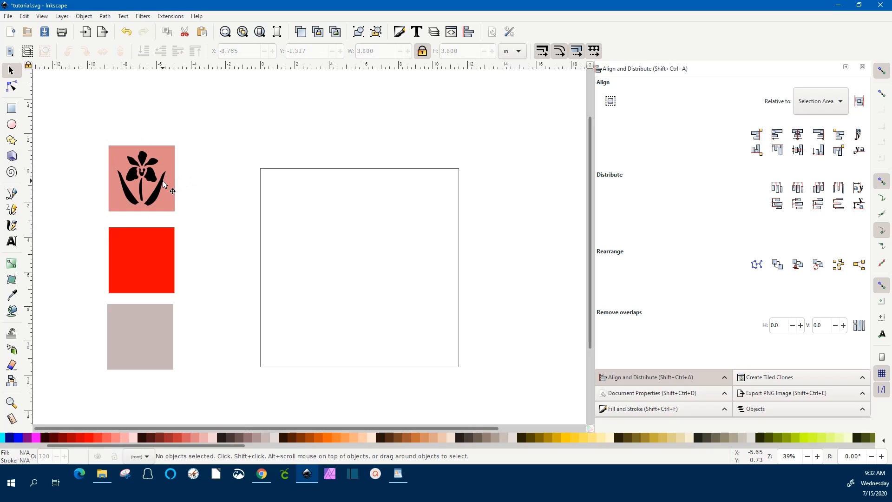
- Inset the orchid path a third time, then select the orchid and the pink square together
left_click(154, 177)
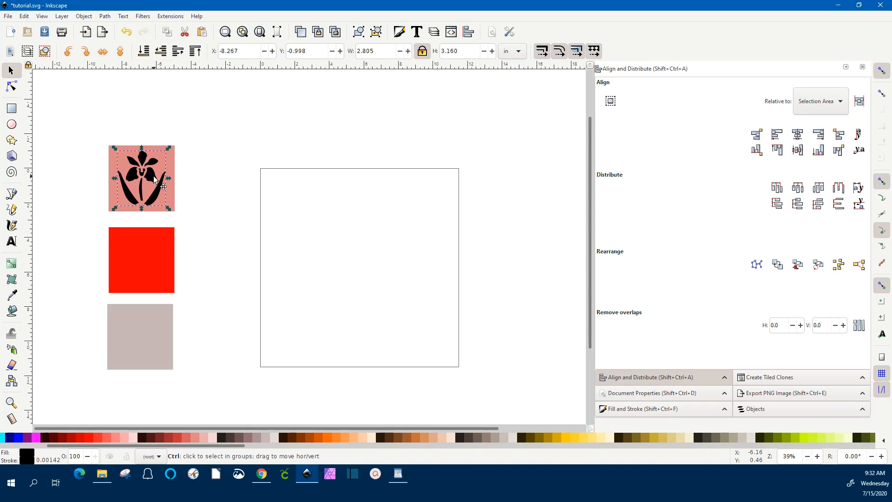
key("ctrl+l")
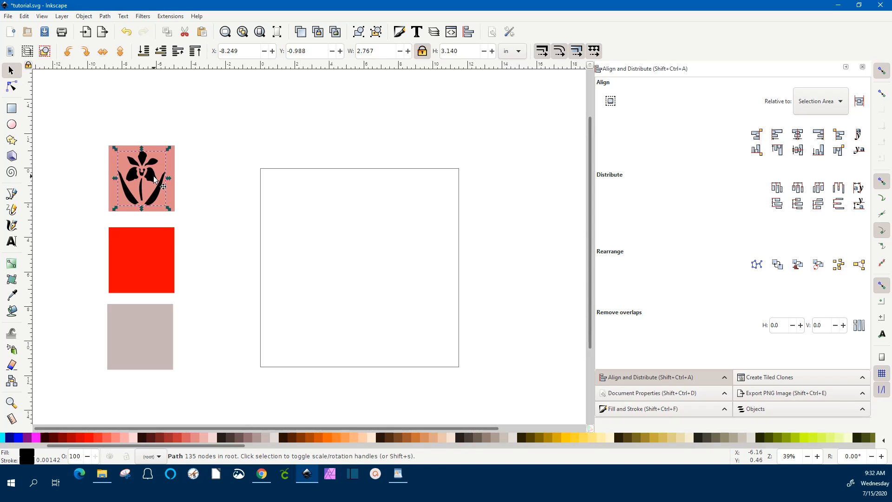
left_click(190, 170)
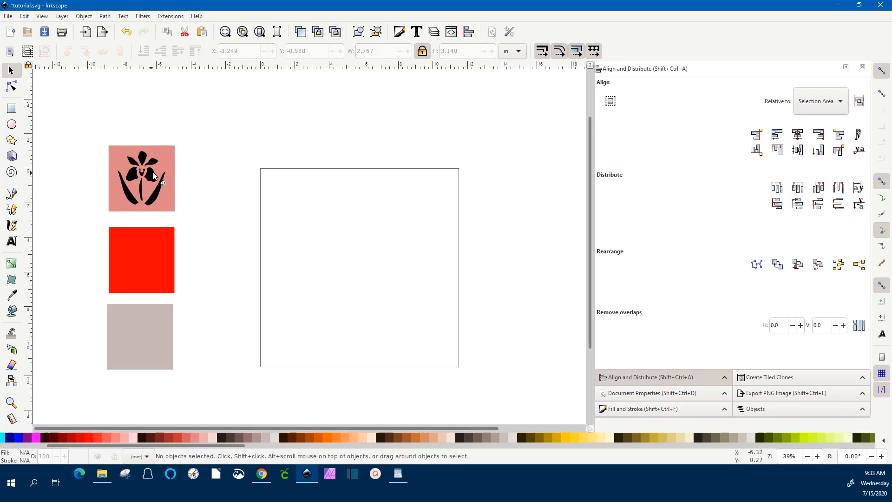
left_click(158, 173)
left_click(170, 171, "shift")
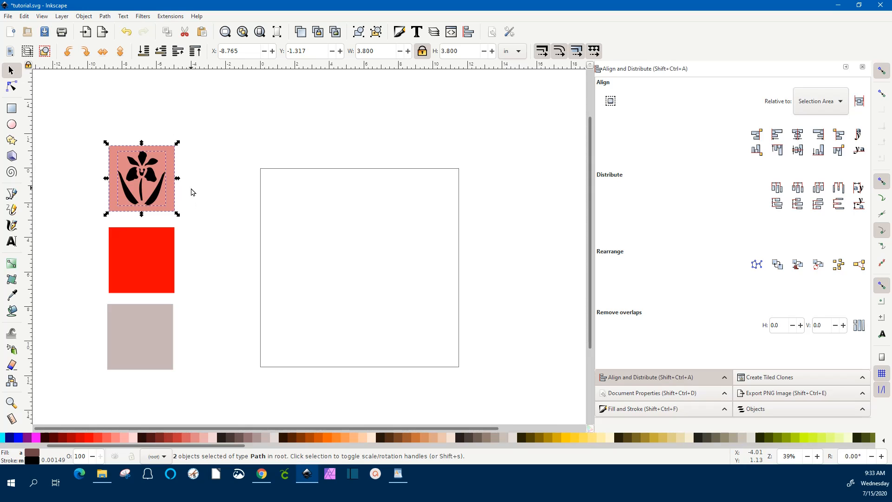
key("ctrl")
- Inset the orchid path by another increment, then duplicate it together with the pink square and clear the selection
left_click(152, 174, "ctrl")
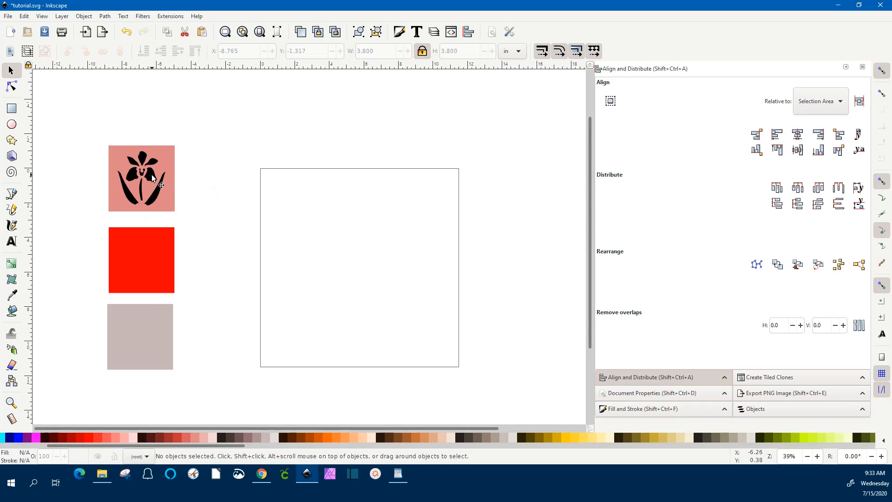
key("ctrl")
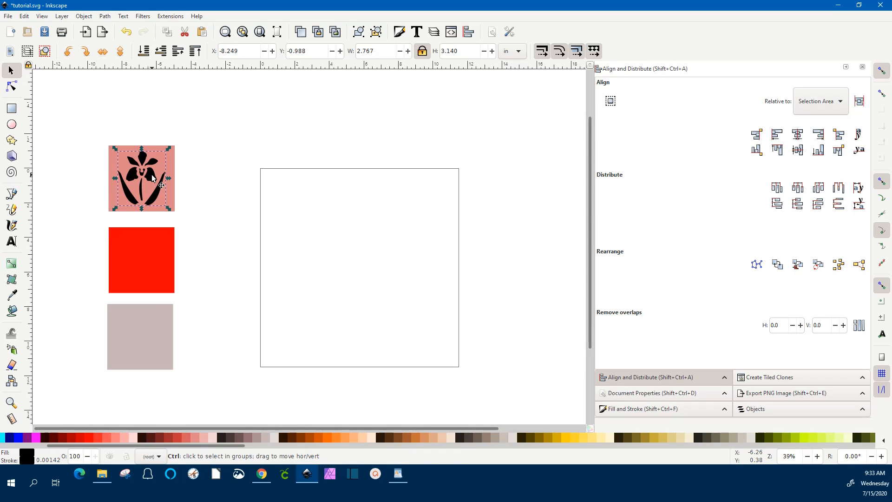
key("ctrl+l")
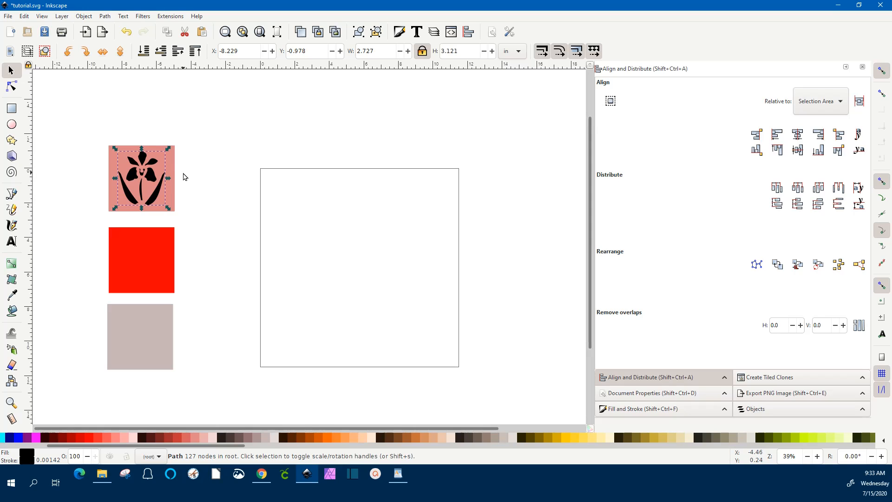
left_click(173, 173, "shift")
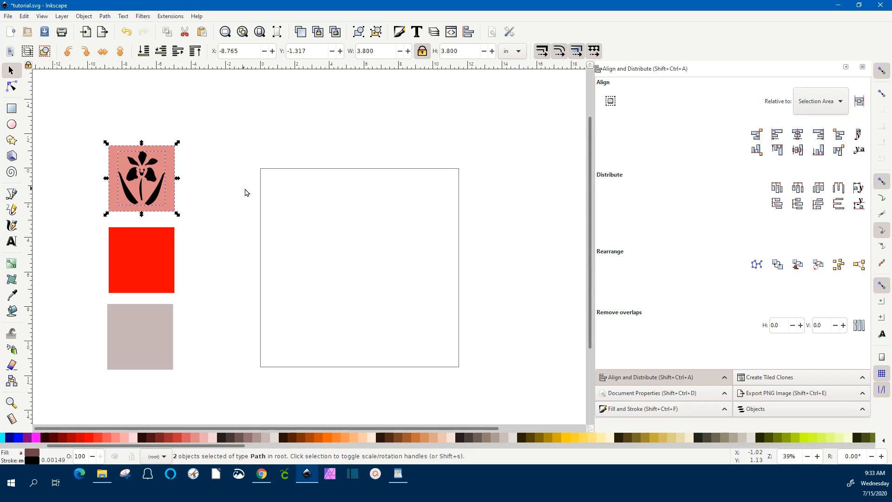
left_click(208, 183)
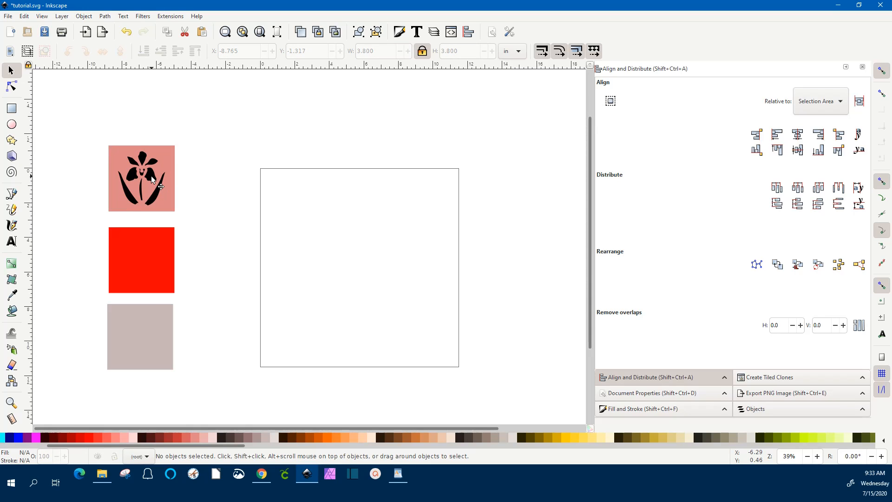
- Inset the topmost orchid path one final increment and clear the selection
left_click(152, 176)
key("ctrl")
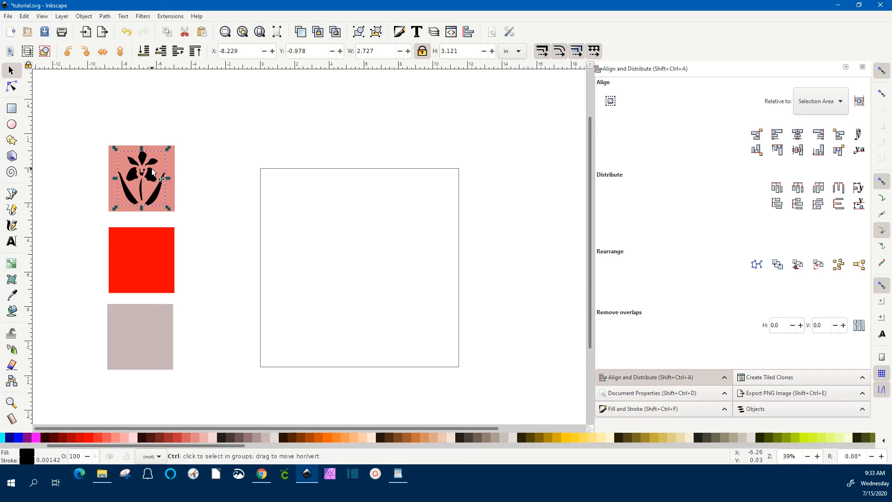
key("ctrl+(")
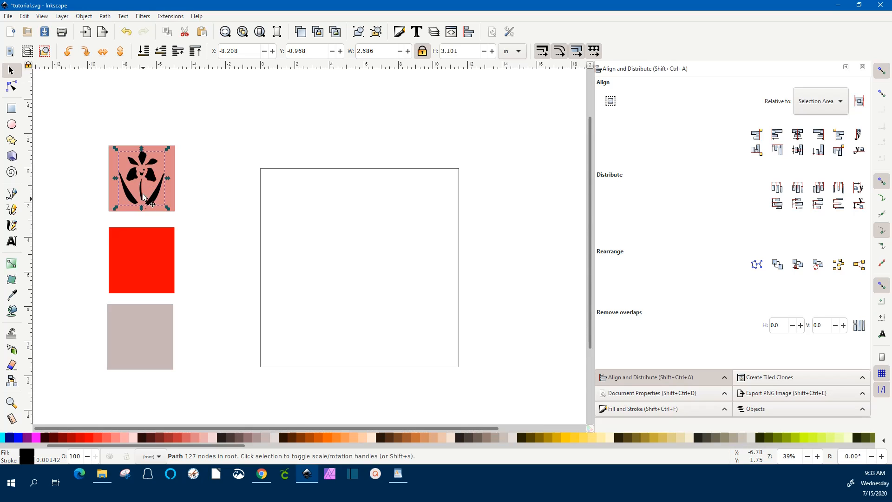
left_click(194, 175)
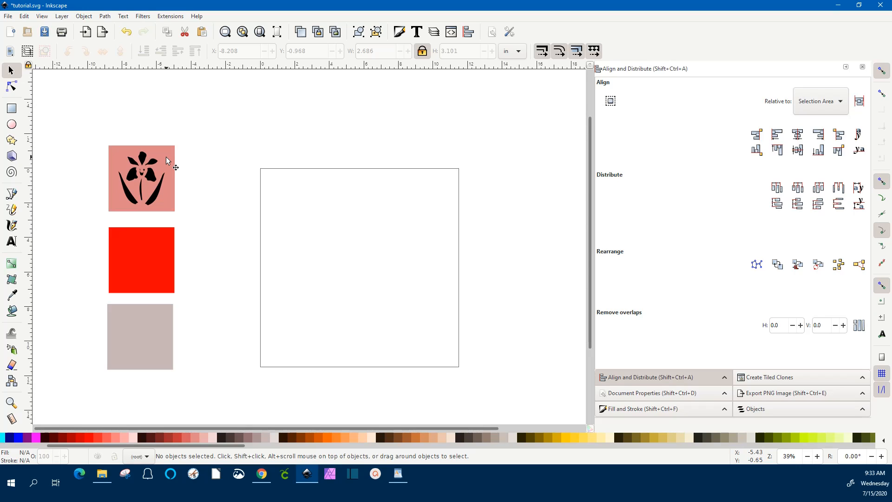
- Cut the topmost orchid out of its pink square with Difference and snap the tile into the page's bottom-right corner
left_click(149, 173)
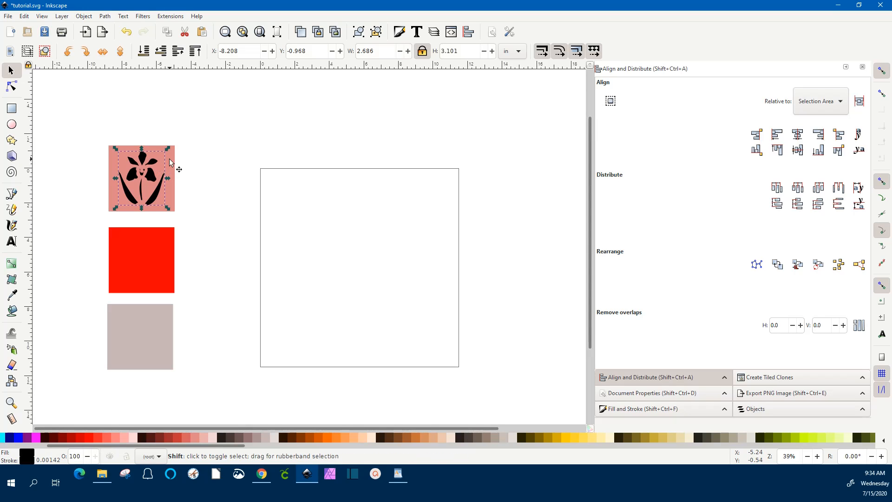
left_click(170, 163, "shift")
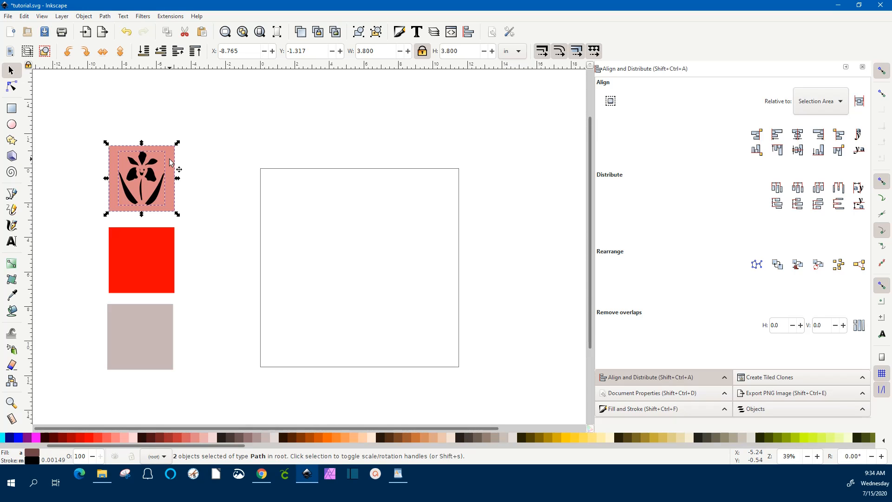
key("ctrl")
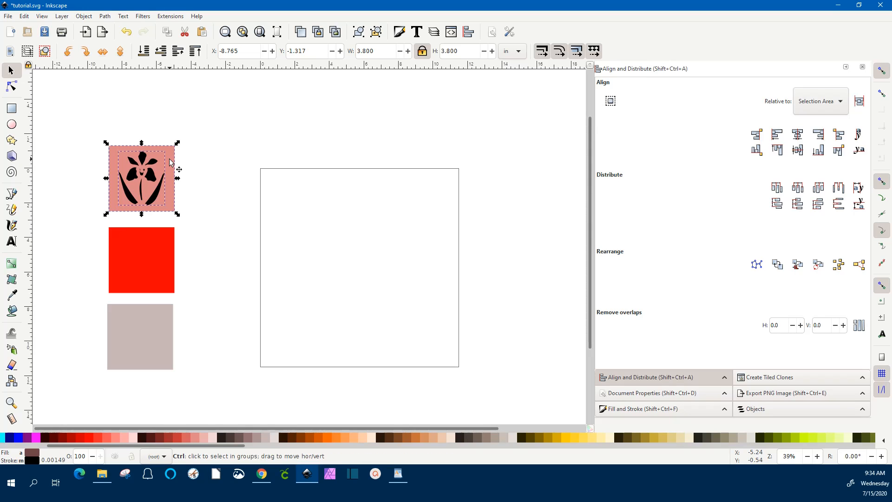
left_click(170, 163, "ctrl")
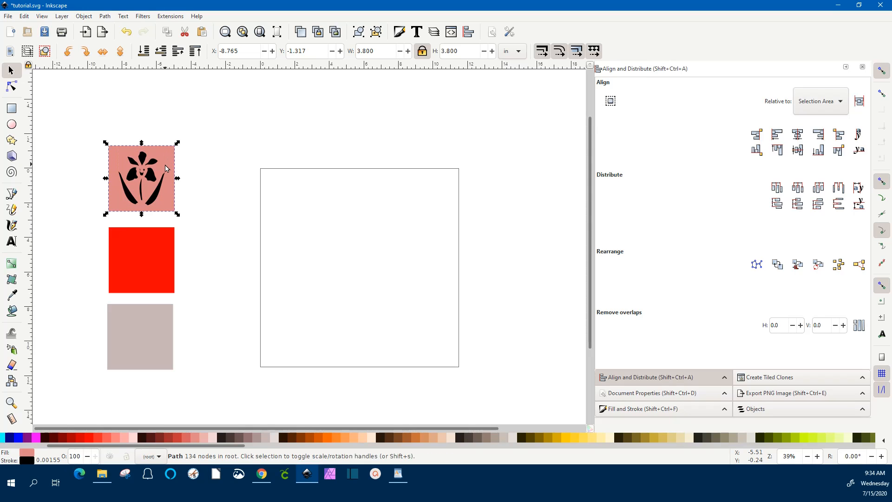
left_click_drag(170, 163, 450, 321)
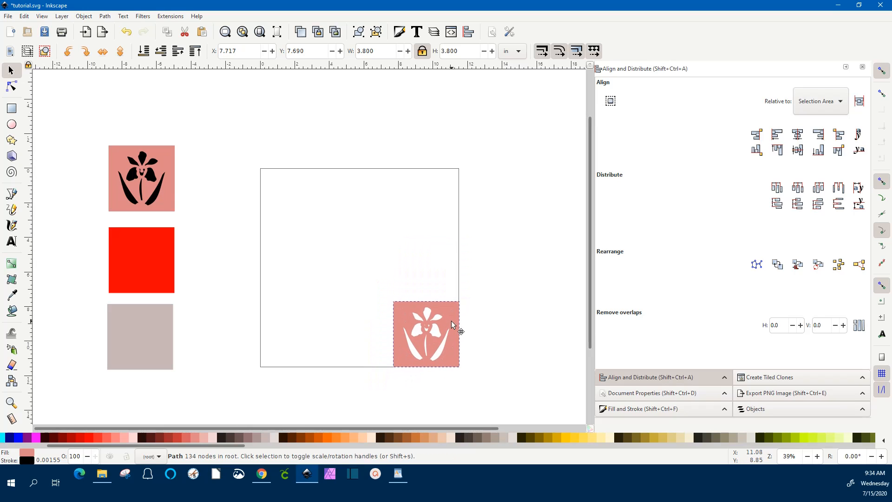
- Subtract the next orchid from its pink square and place the tile in the middle of the page's bottom row
left_click(161, 165)
left_click(153, 176, "shift")
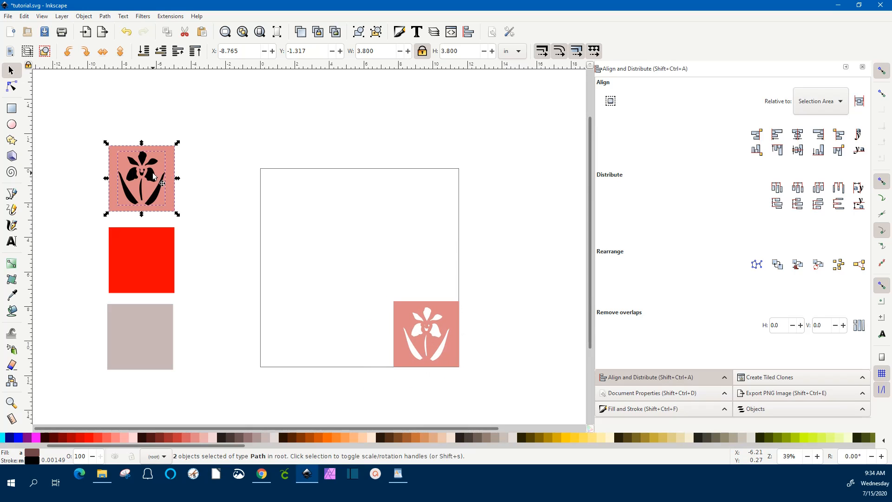
key("ctrl")
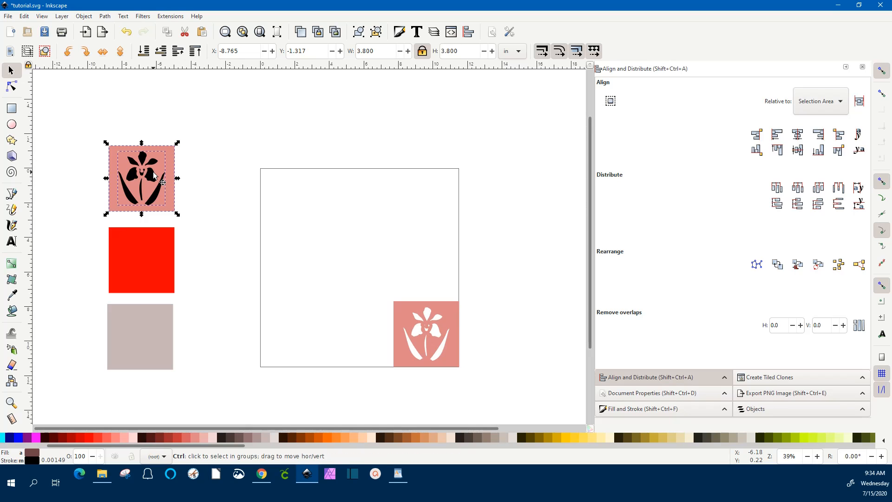
left_click(153, 173, "ctrl")
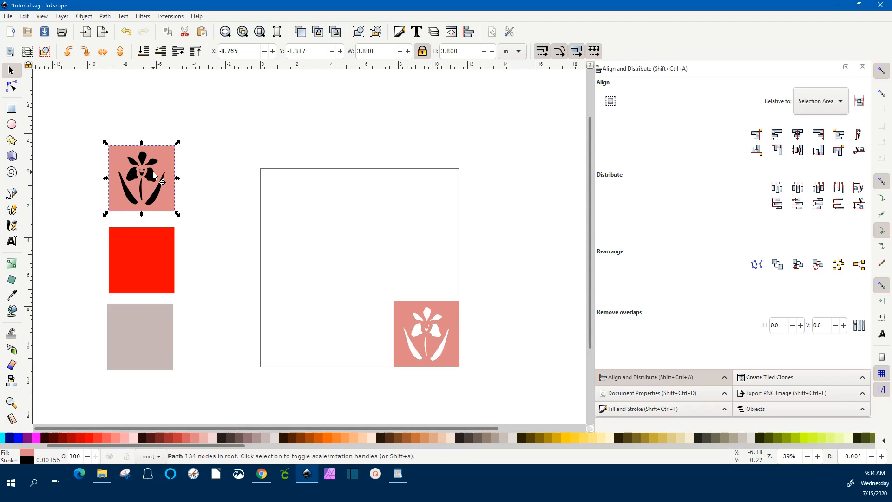
left_click_drag(154, 172, 375, 329)
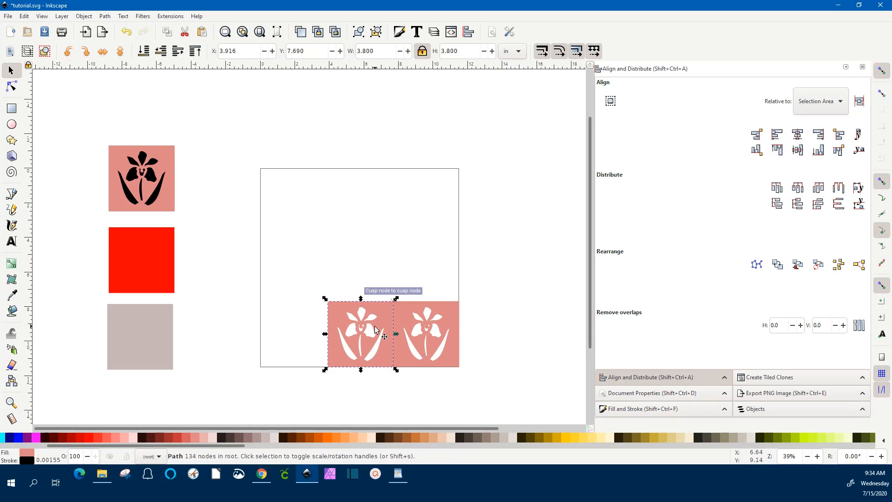
- Subtract the third stacked orchid from its square and snap the tile into the left end of the bottom row
left_click(151, 180)
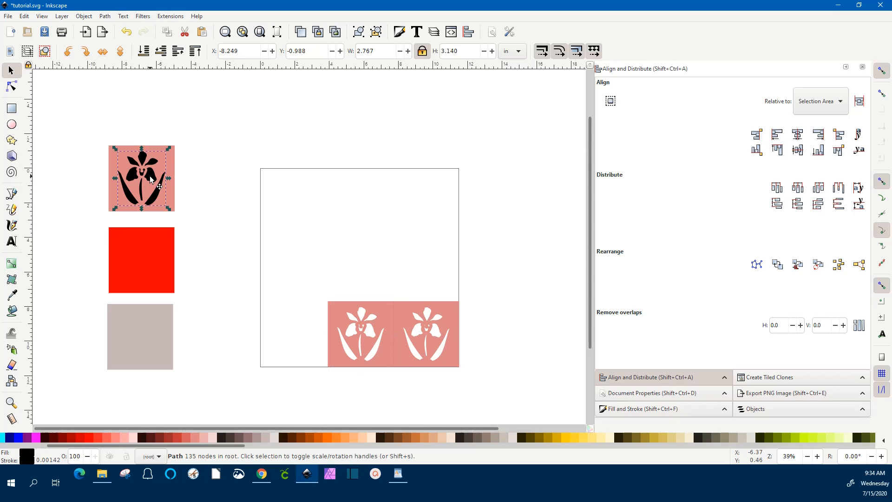
left_click(172, 161, "shift")
key("ctrl")
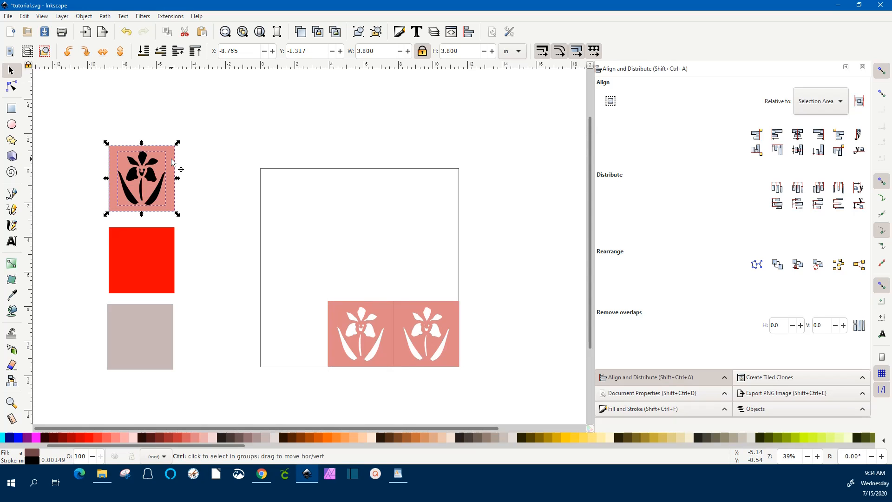
left_click(172, 161, "ctrl")
left_click_drag(172, 163, 313, 311)
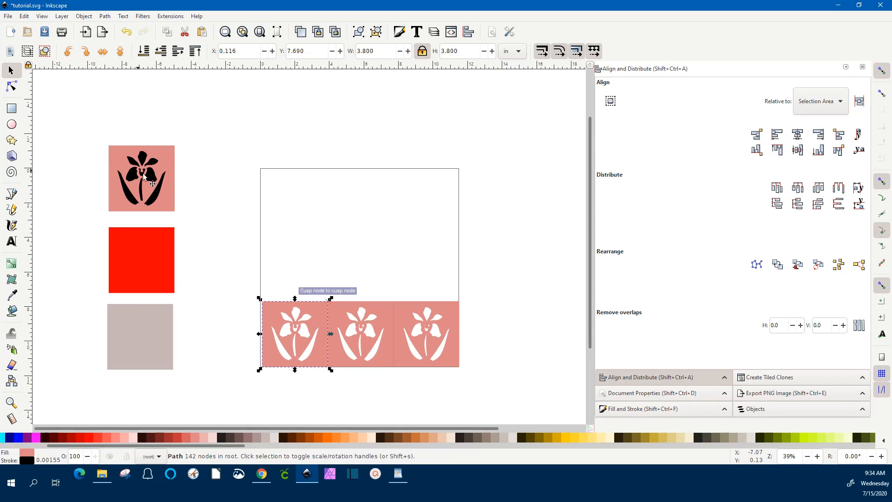
- Cut the fourth stacked orchid out of its square and snap the tile above the bottom-right one
left_click(130, 175, "ctrl")
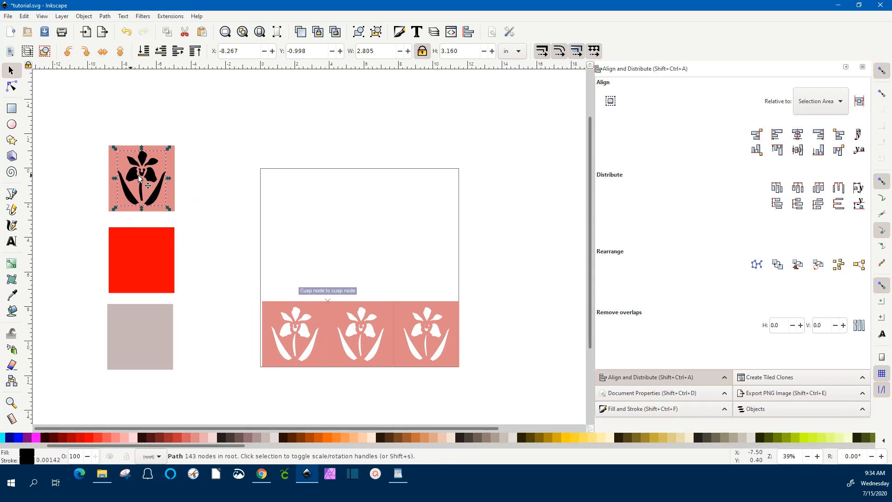
left_click(172, 168, "shift")
key("ctrl+d")
key("ctrl+minus")
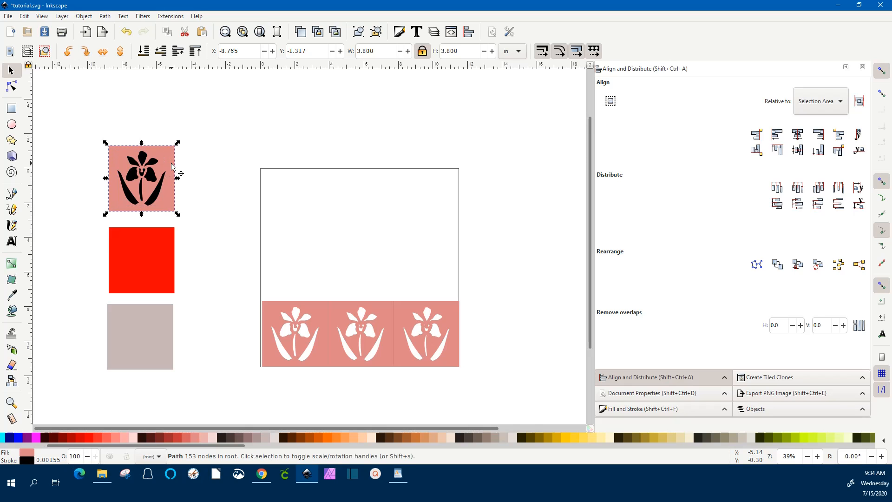
left_click_drag(170, 171, 447, 259)
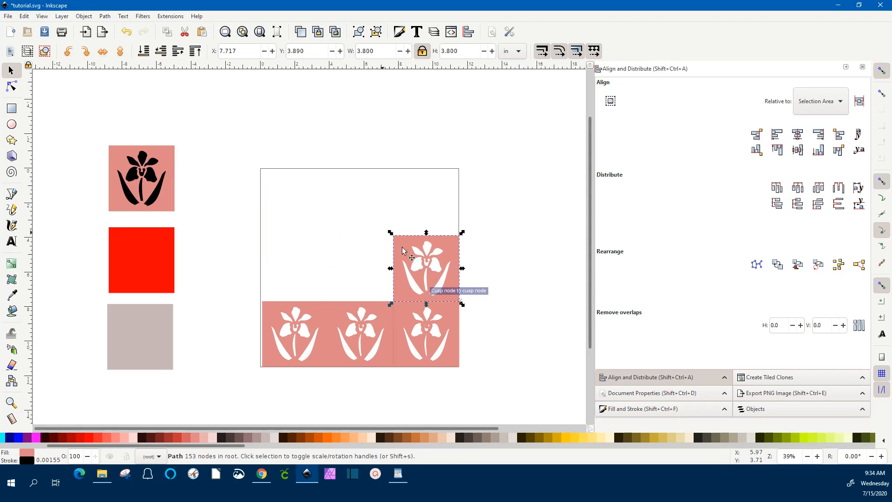
- Cut the fifth stacked orchid out of its square and place the tile in the centre of the page's middle row
left_click(154, 176)
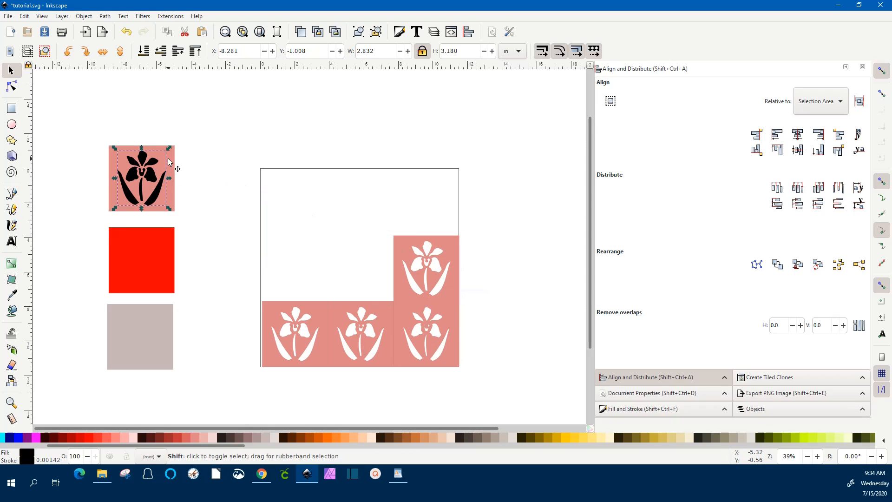
left_click(171, 168, "shift")
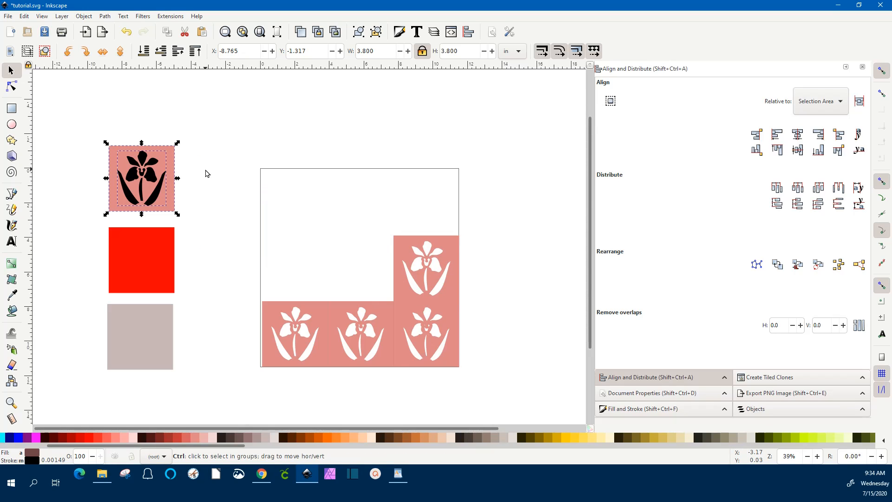
key("ctrl+d")
key("ctrl+minus")
left_click_drag(170, 164, 388, 256)
- Cut the last orchid out of its square and place the tile at the left end of the middle row
left_click(152, 178)
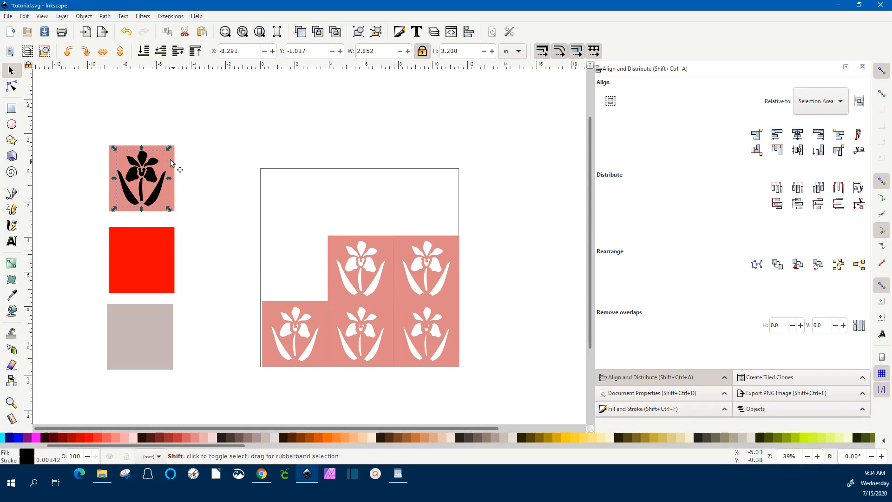
left_click(172, 168, "shift")
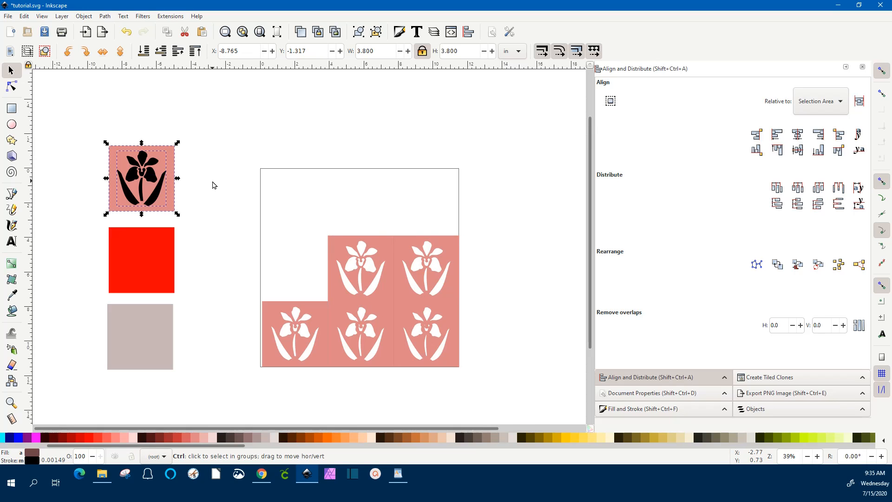
key("ctrl+minus")
left_click_drag(157, 162, 305, 252)
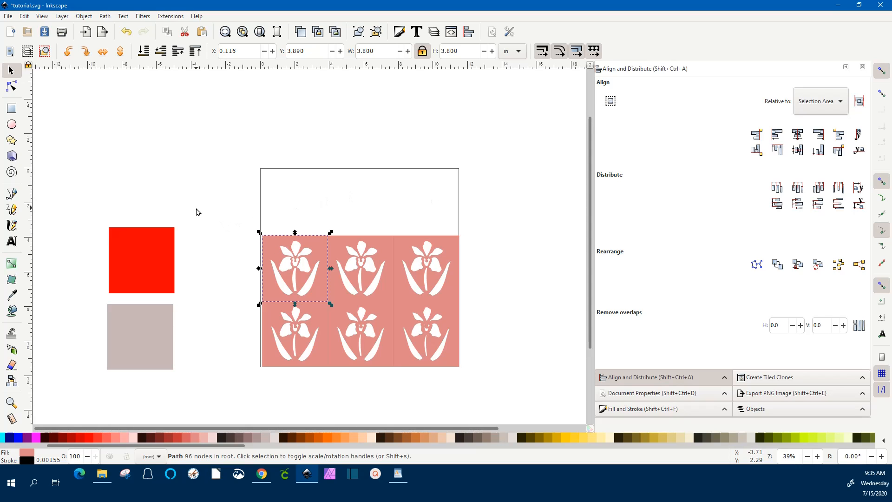
- Duplicate the red square three times and snap the copies side by side across the page's top row
left_click(153, 270)
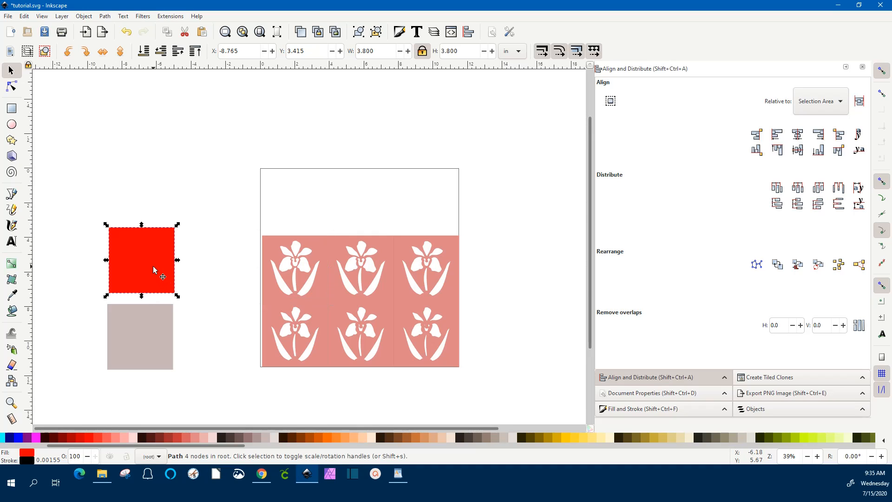
key("ctrl")
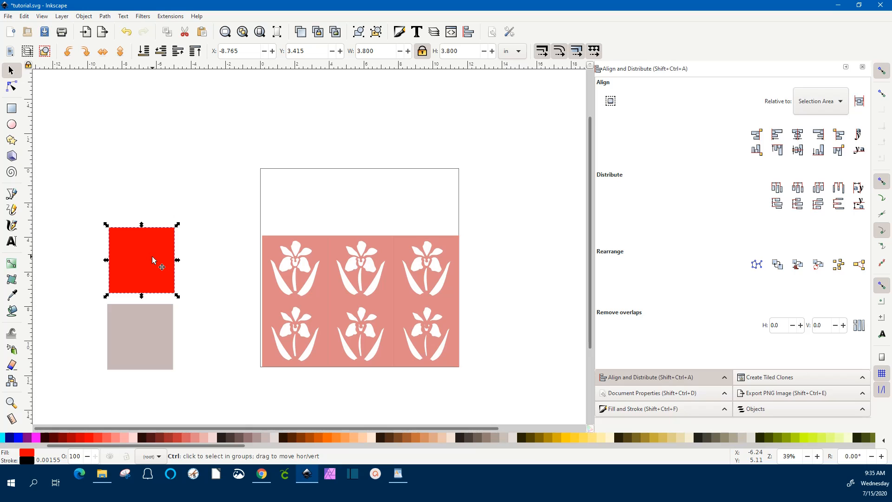
left_click_drag(153, 260, 307, 201)
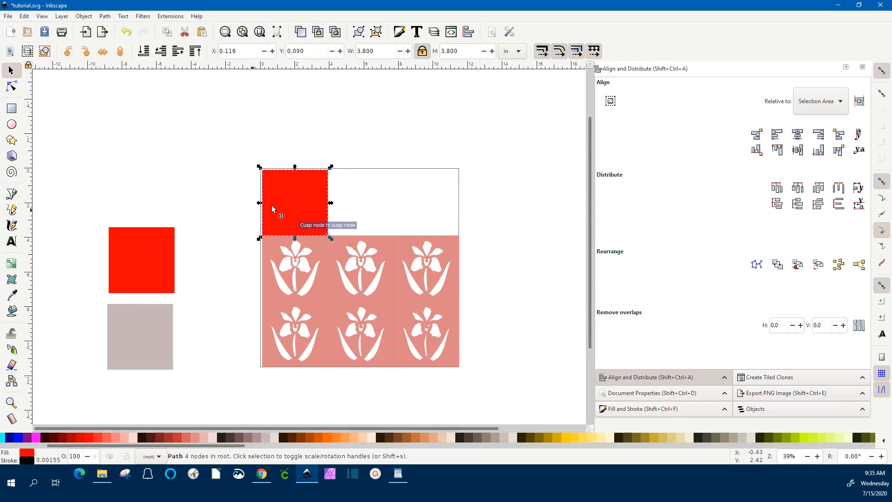
left_click_drag(153, 245, 347, 195)
left_click_drag(106, 251, 410, 196)
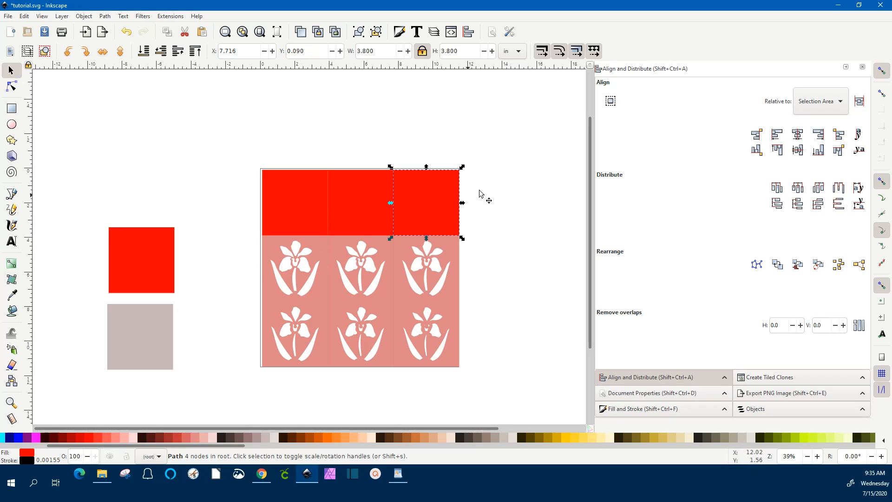
- Select the three red squares in the top row and fill them with the orchid tiles' pink using the colour picker
left_click_drag(483, 158, 234, 242)
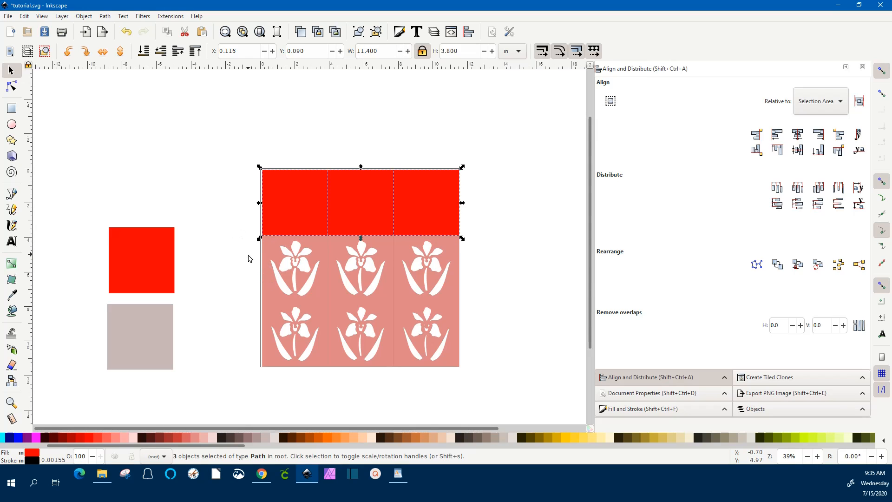
key("d")
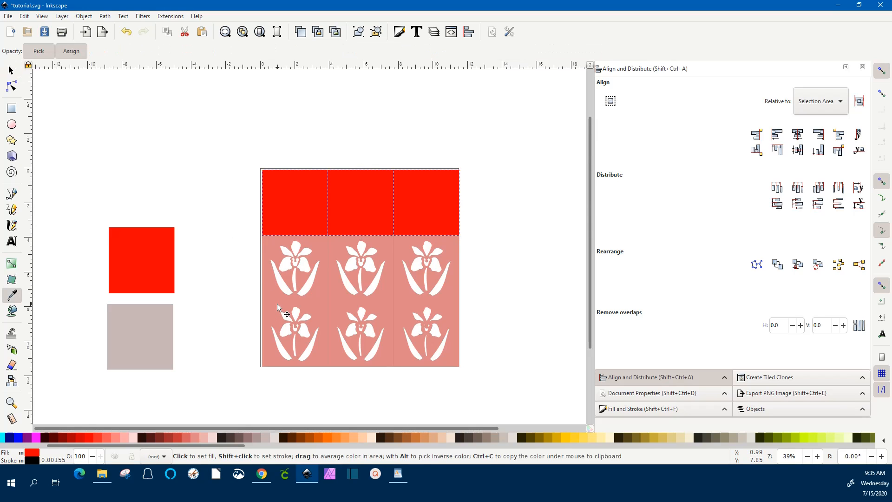
left_click(275, 303)
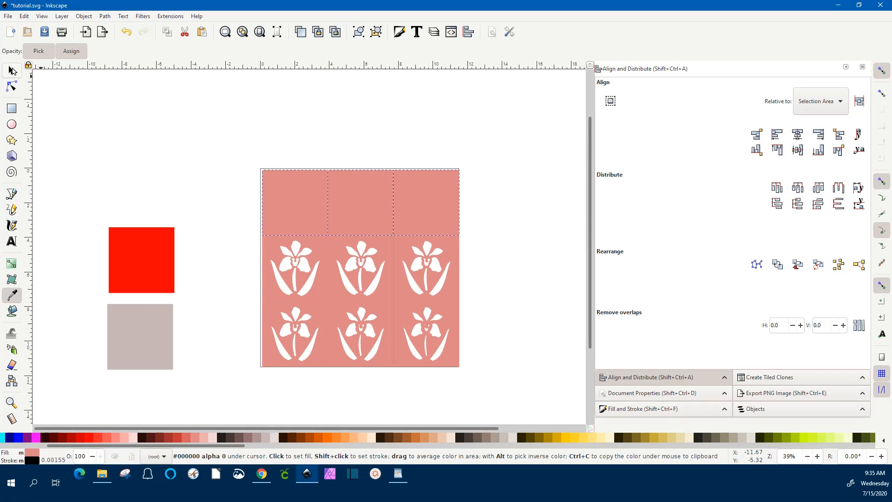
- Select all nine pink squares together and set their position to X 0 and Y 0 in
left_click(11, 71)
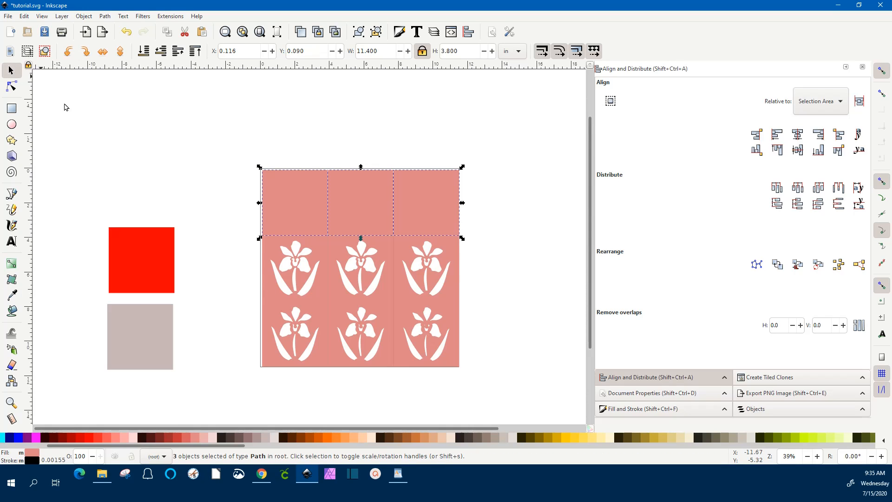
left_click(169, 175)
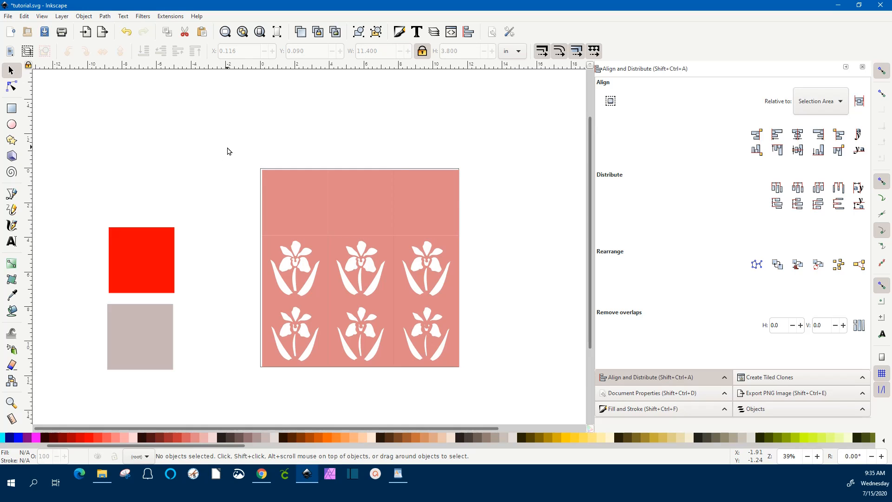
left_click_drag(228, 147, 499, 391)
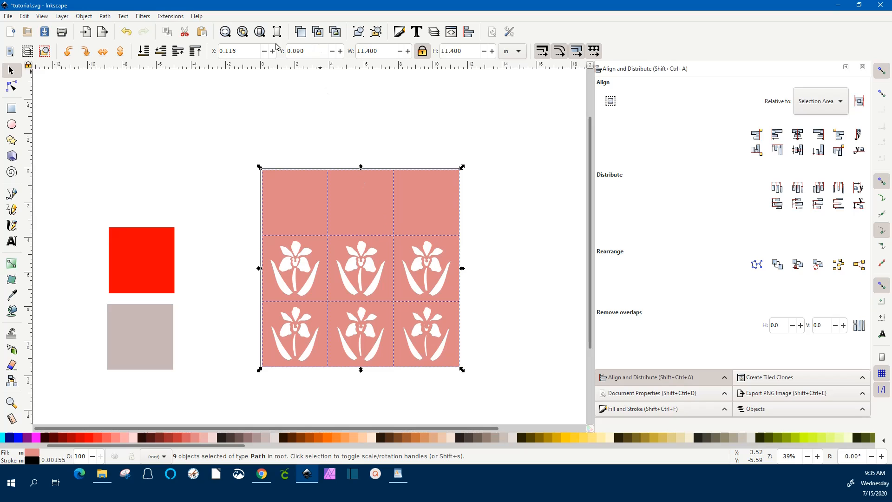
left_click_drag(246, 50, 214, 50)
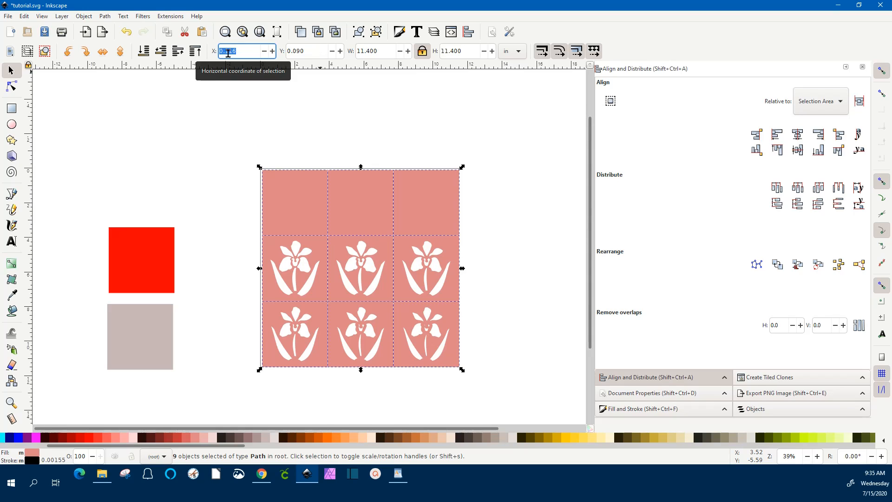
type("0")
key("Tab")
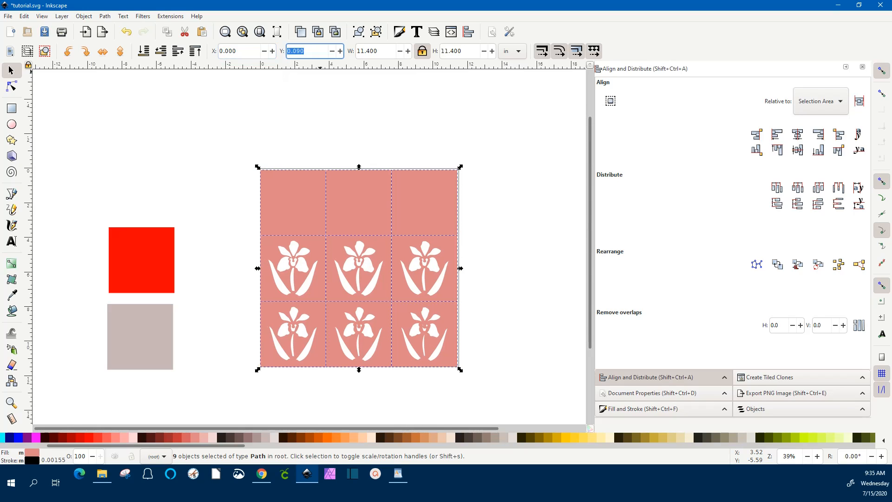
type("0")
key("Tab")
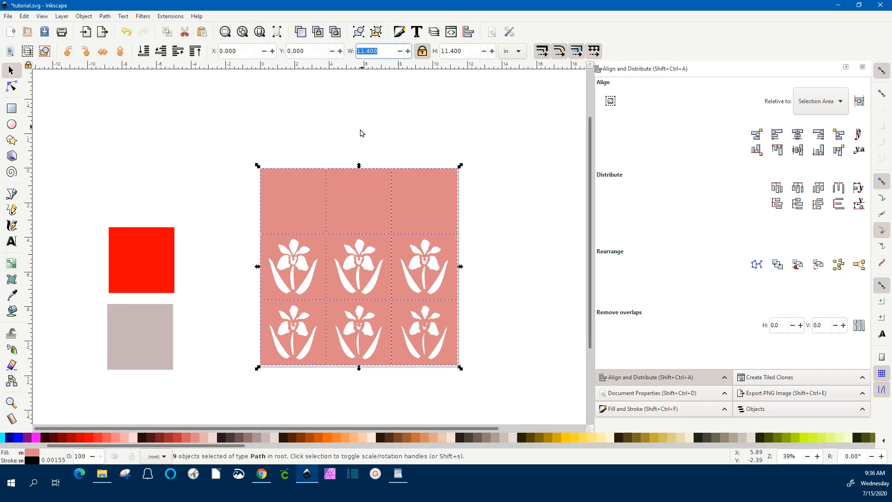
left_click(361, 133)
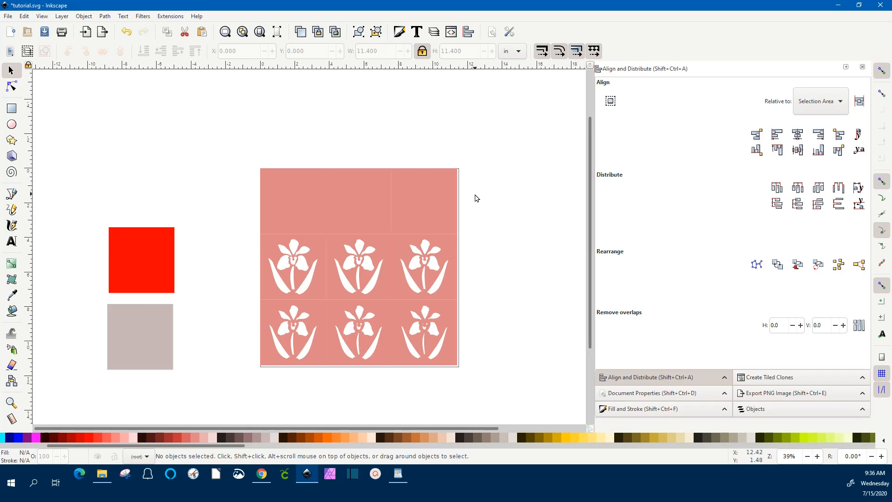
- Select the middle row of orchid tiles and set its position to X 0 and Y 3.820 in
left_click_drag(492, 217, 249, 308)
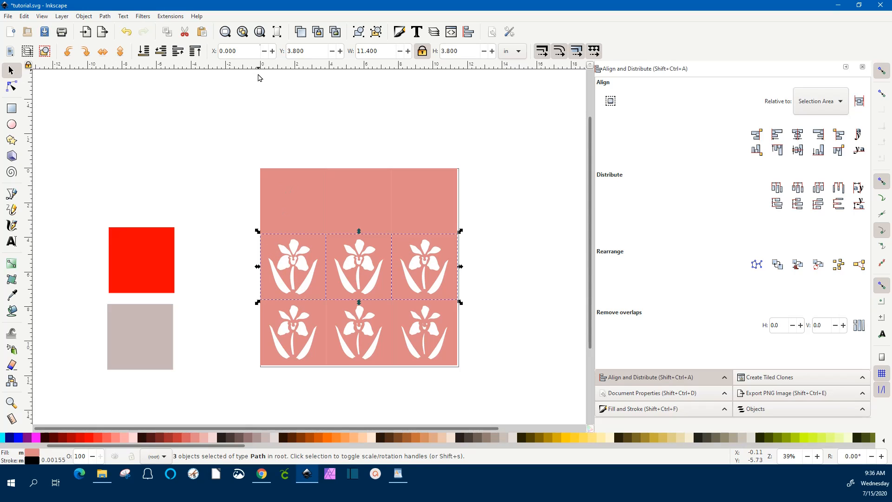
left_click(252, 52)
key("Tab")
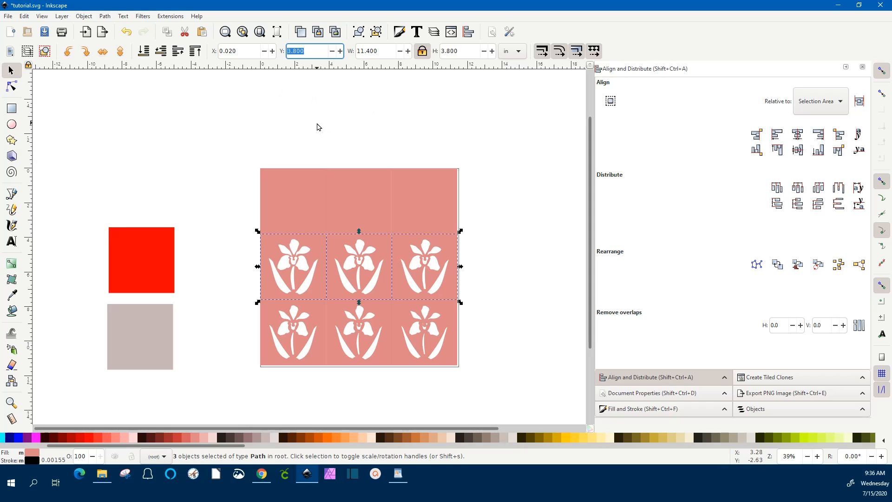
left_click(239, 52)
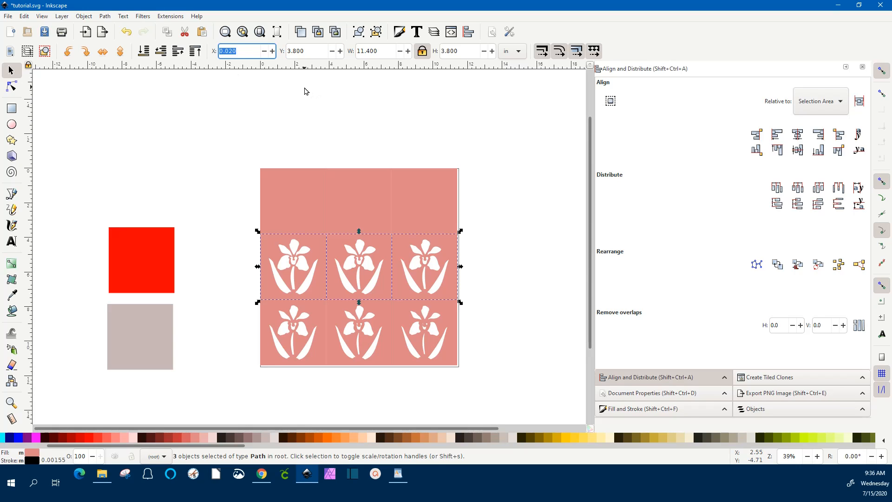
type("0")
key("Tab")
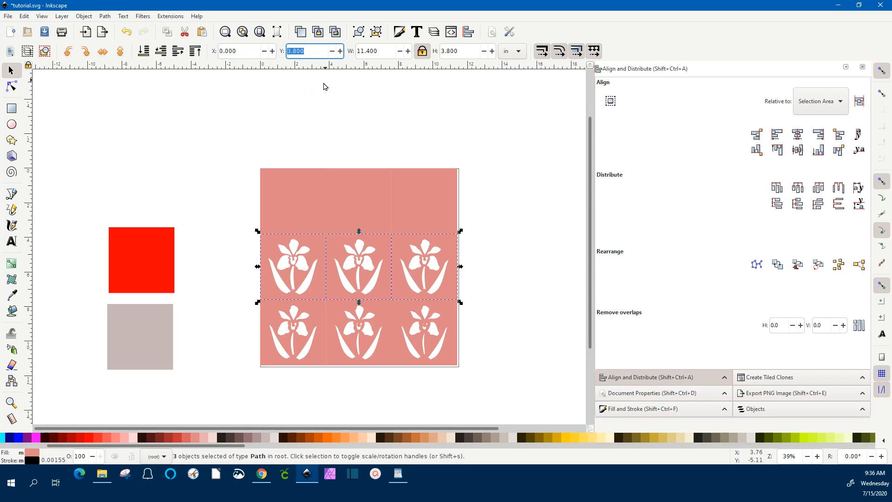
left_click(315, 54)
key("Tab")
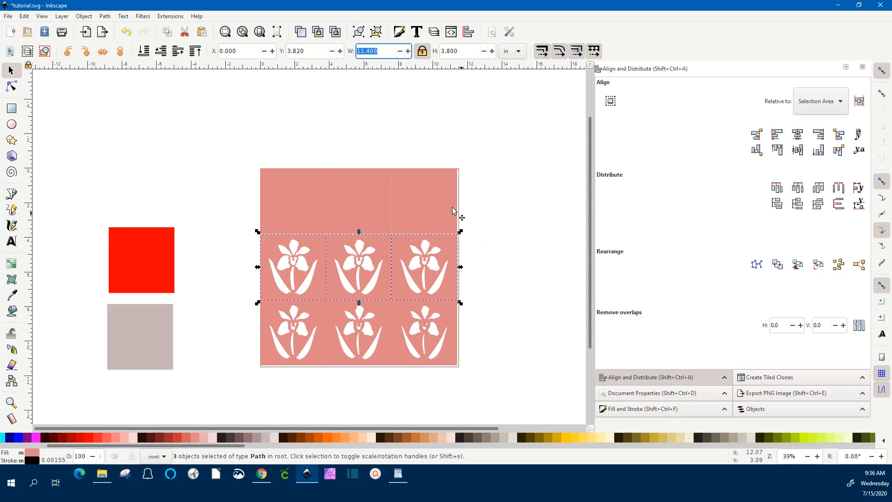
- Select the bottom row of orchid tiles and add 0.04 in to its Y position, giving 7.640 in
left_click(483, 381)
left_click_drag(484, 381, 235, 285)
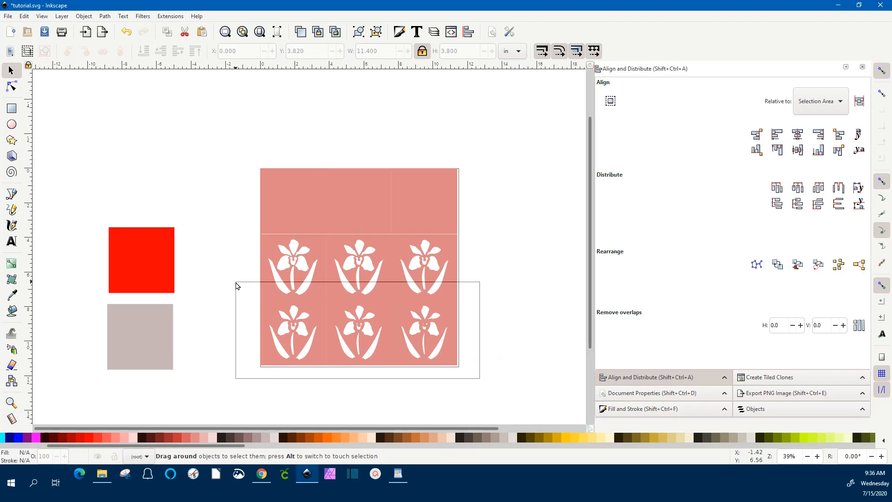
left_click(320, 50)
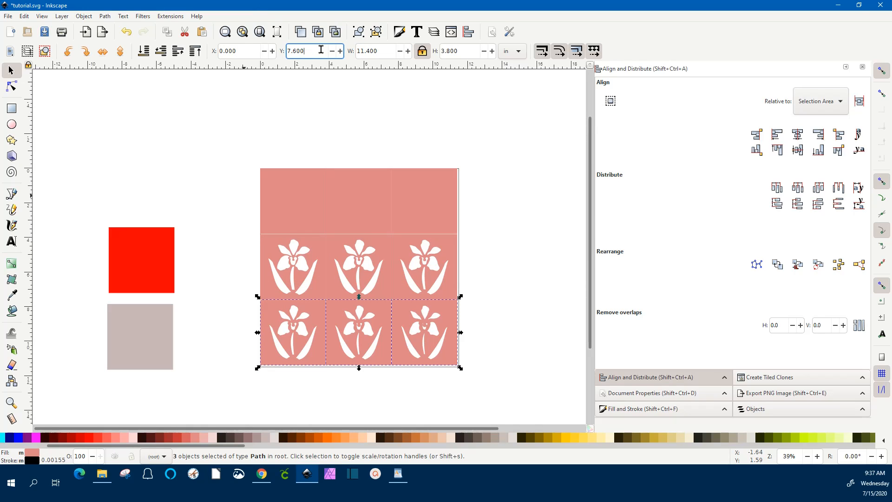
type("+.04")
key("Tab")
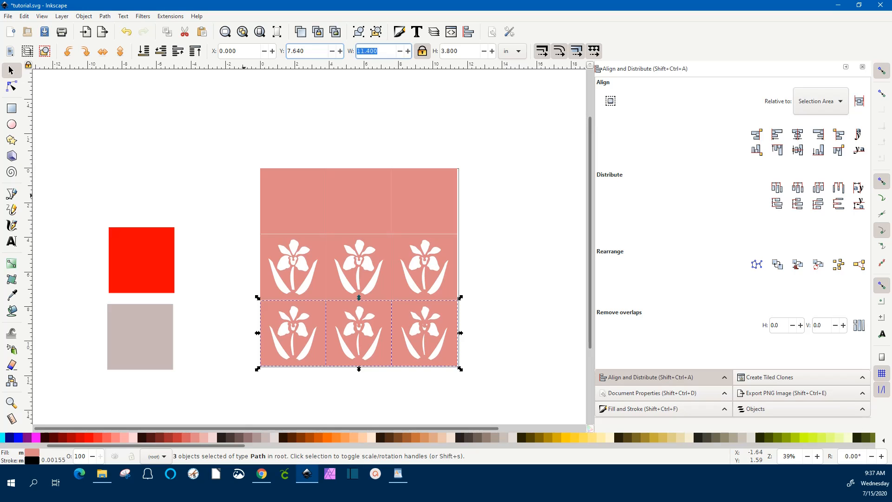
left_click(510, 203)
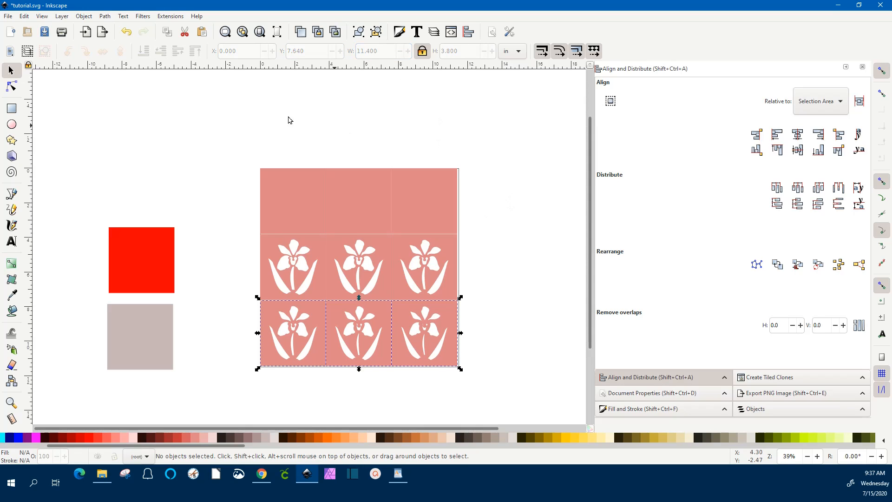
- Select the middle column of squares and add 0.02 in to its X position, giving 3.820 in
left_click_drag(217, 135, 341, 400)
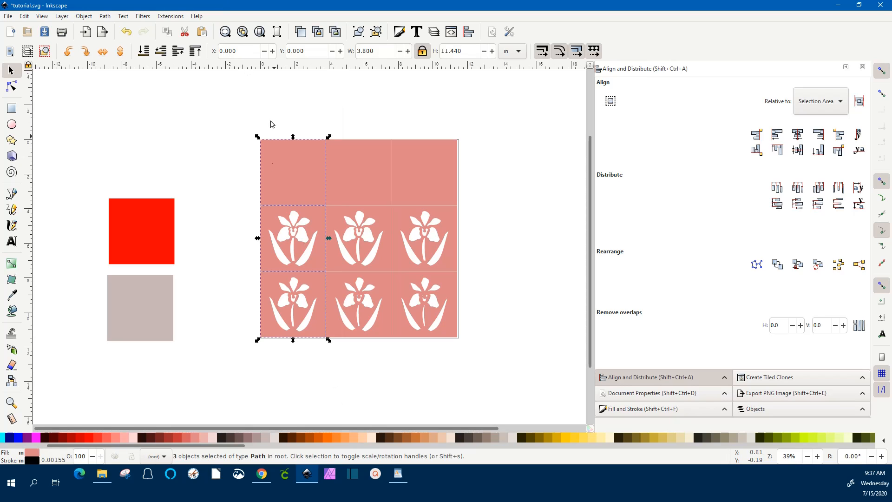
left_click(303, 101)
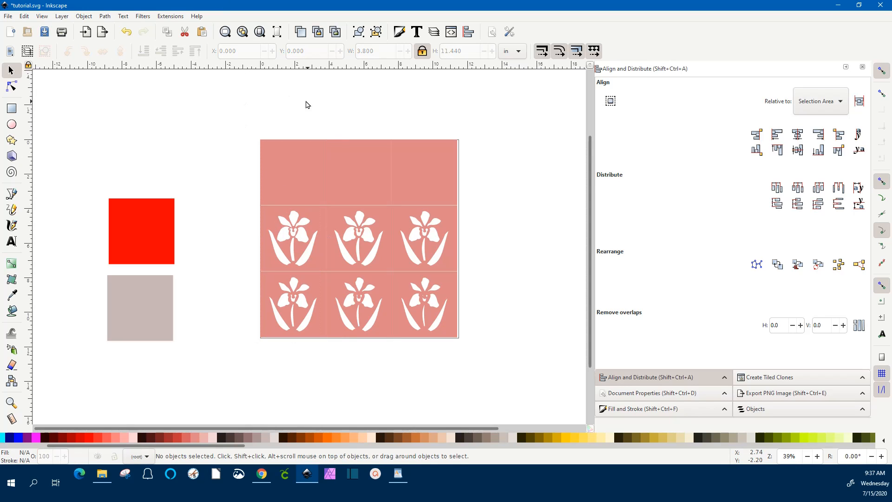
left_click_drag(316, 108, 393, 396)
left_click_drag(406, 389, 405, 389)
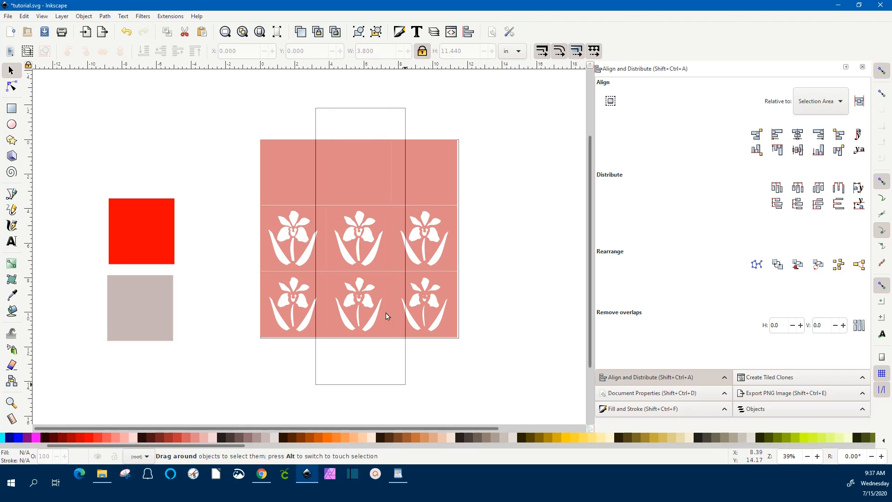
left_click(252, 52)
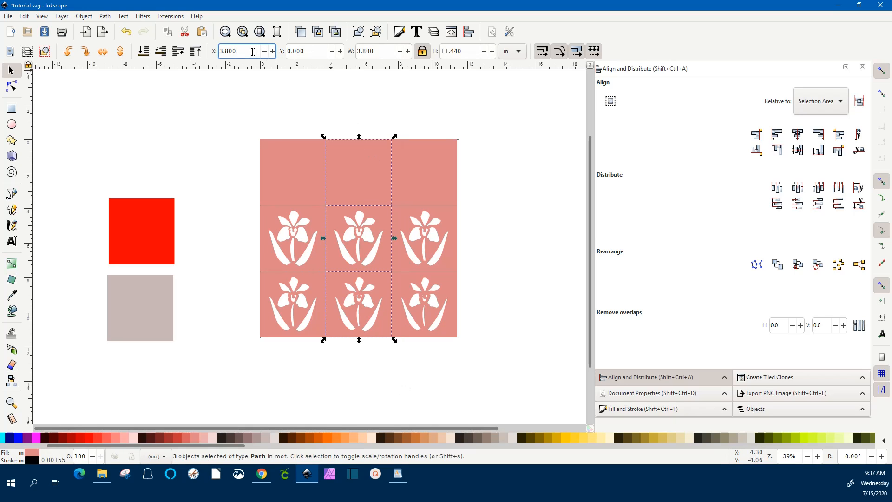
type("+.02")
key("Return")
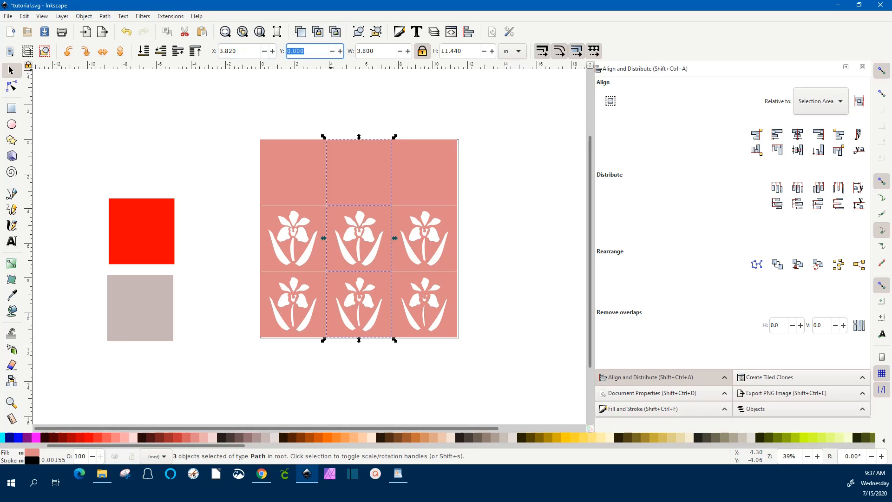
- Select the rightmost column of squares and add 0.04 in to its X position, giving 7.640 in
left_click(496, 117)
left_click_drag(495, 112, 371, 407)
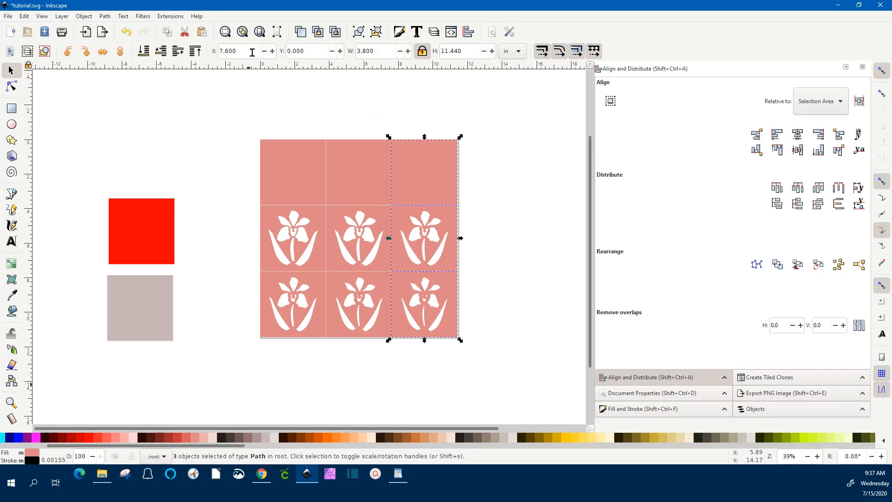
left_click(250, 52)
type("+.04")
key("Tab")
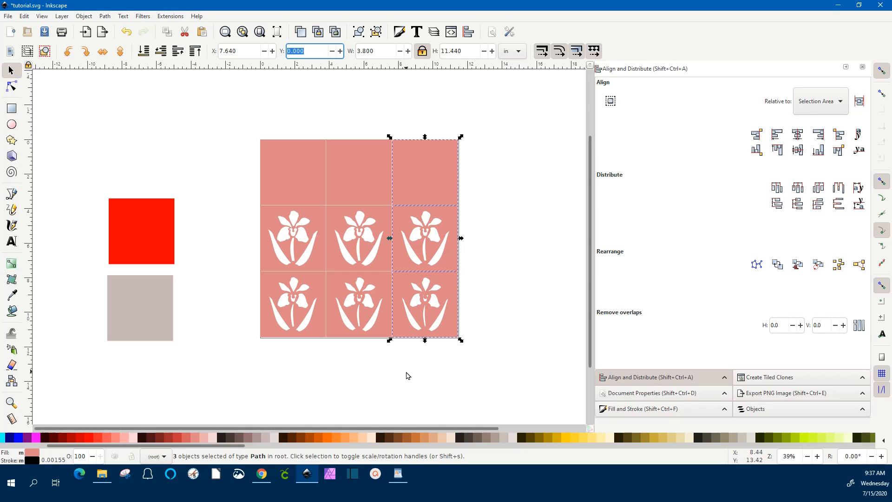
left_click(407, 375)
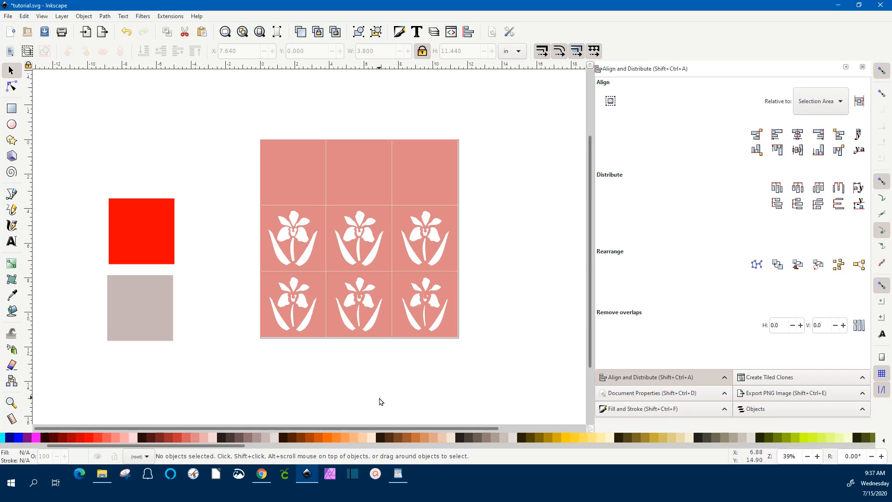
- Duplicate the middle row's leftmost orchid tile, place the copy between the red square and the grid, and fill it blue
left_click(298, 262)
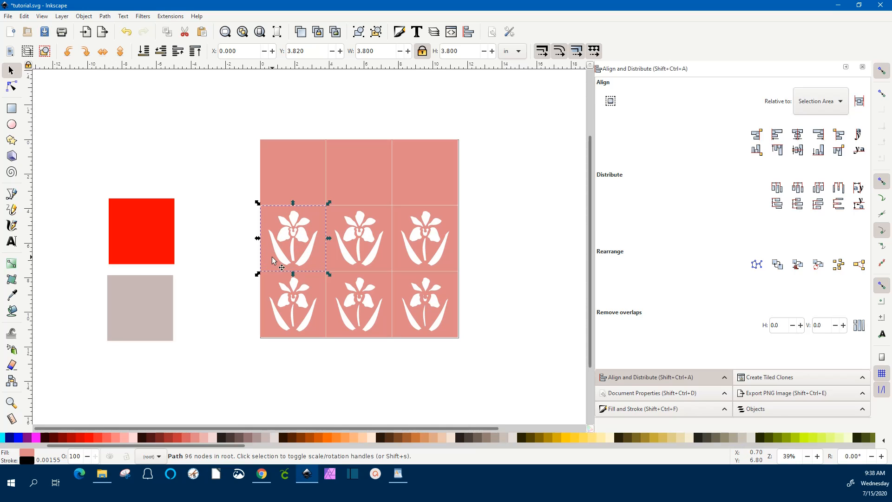
key("ctrl")
left_click_drag(299, 250, 223, 245)
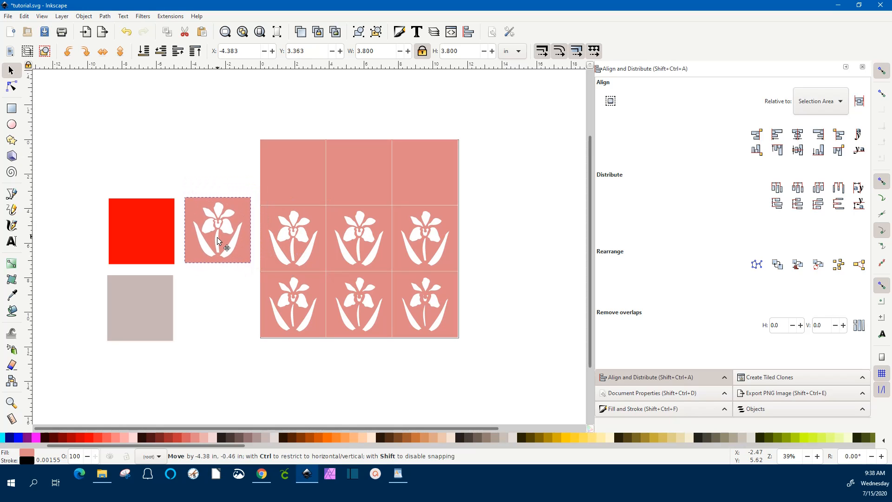
left_click(16, 437)
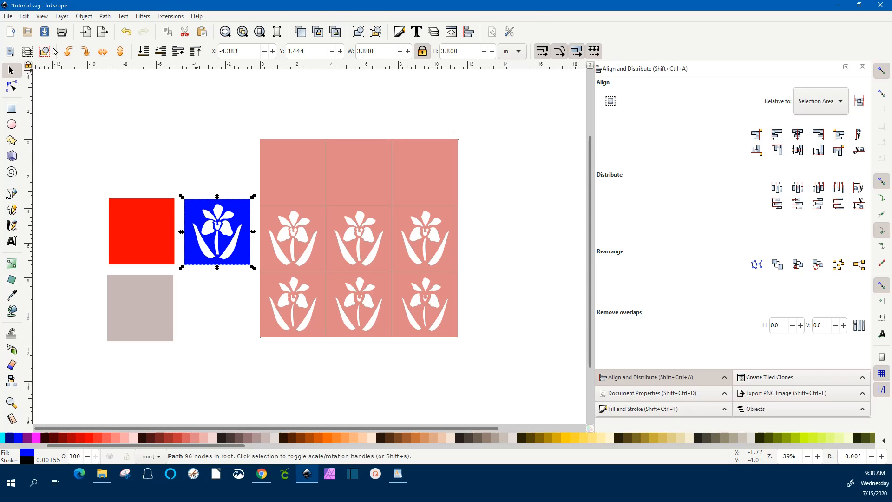
- Save the document, and save a copy of it in Plain SVG format named tutorial-plain.svg
left_click(11, 17)
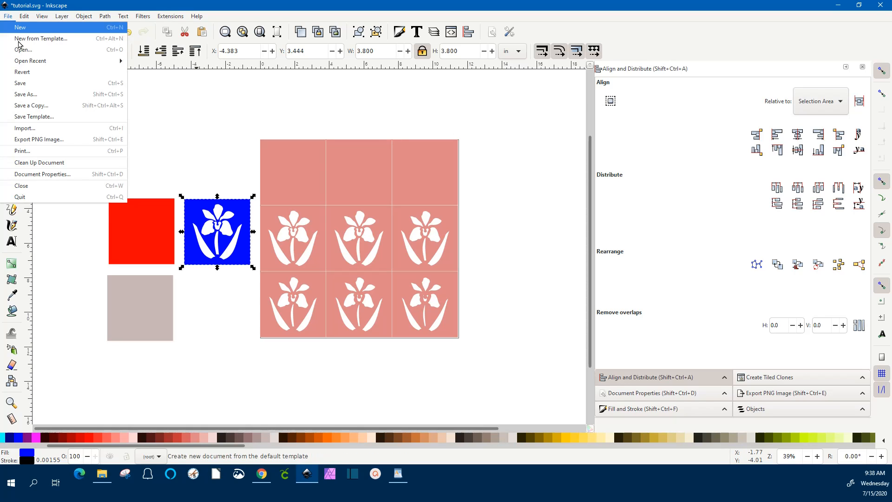
left_click(33, 82)
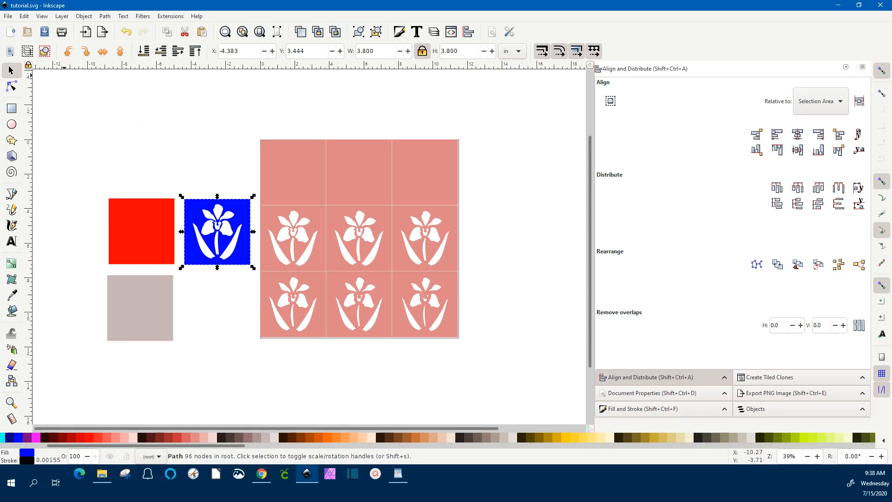
left_click(6, 16)
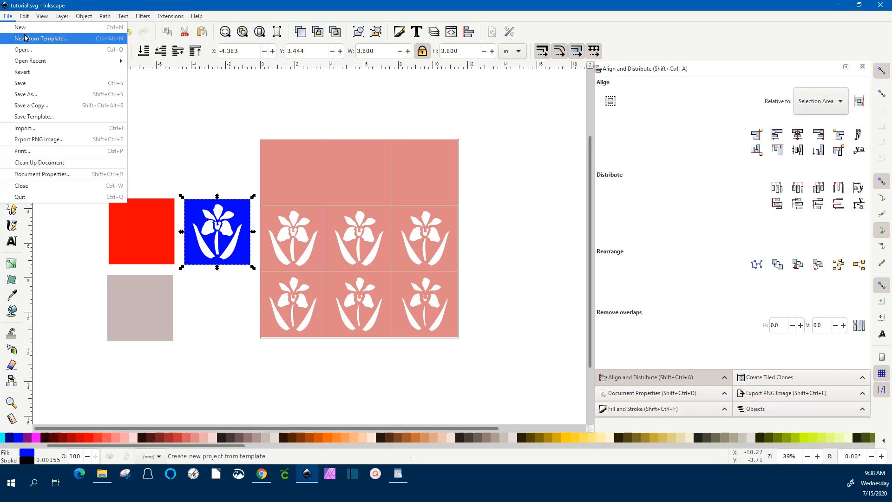
left_click(69, 113)
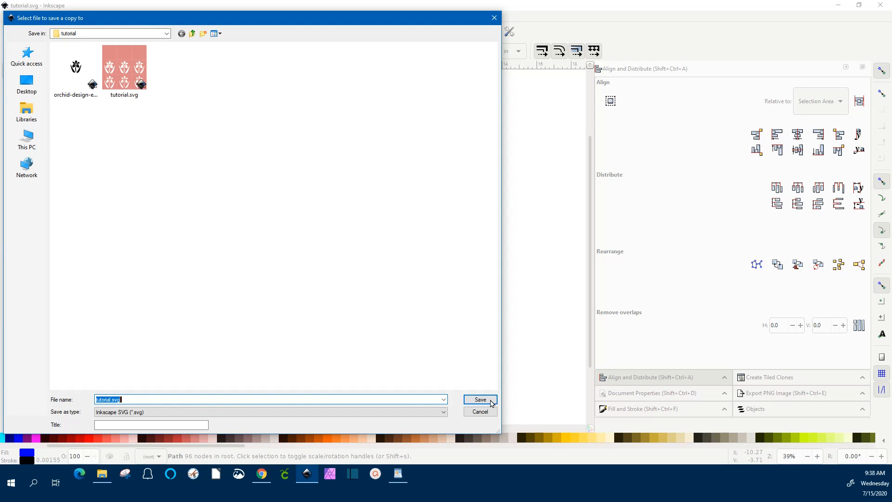
left_click(152, 412)
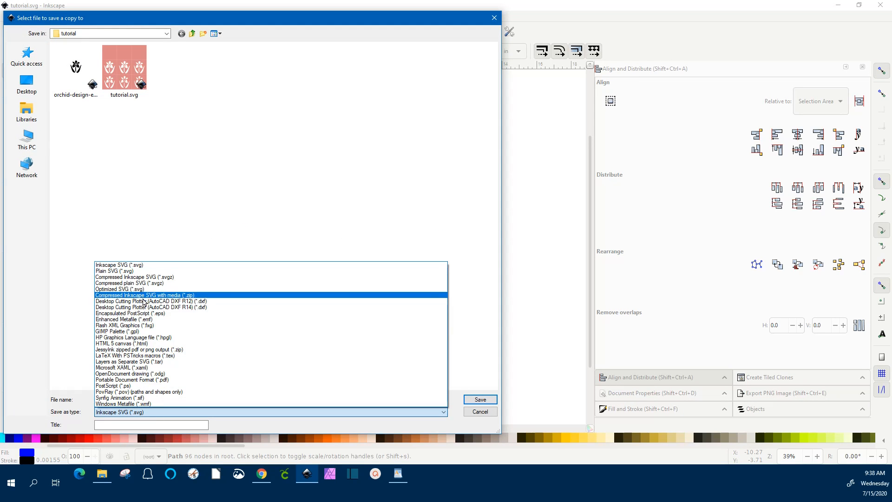
left_click(152, 272)
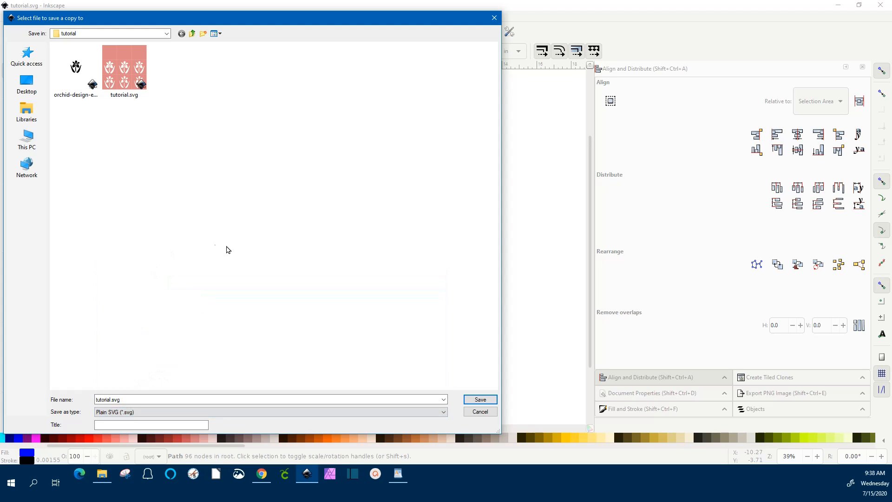
double_click(112, 399)
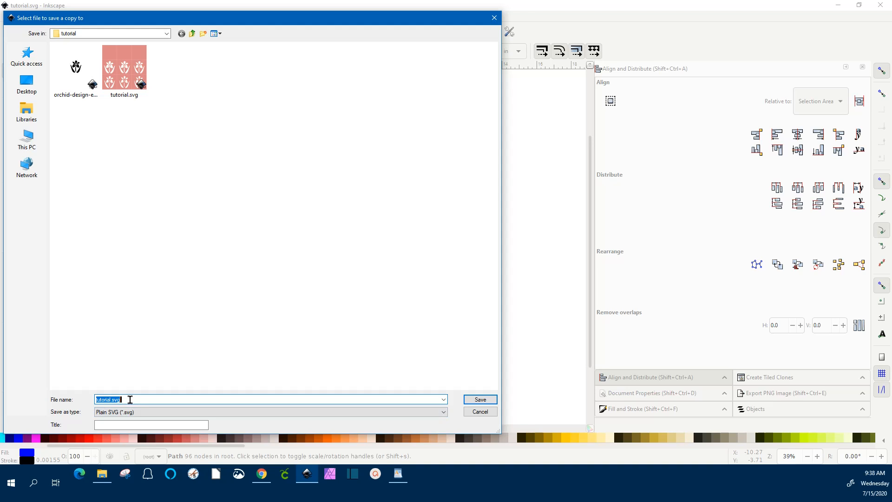
left_click(111, 400)
type("-plain")
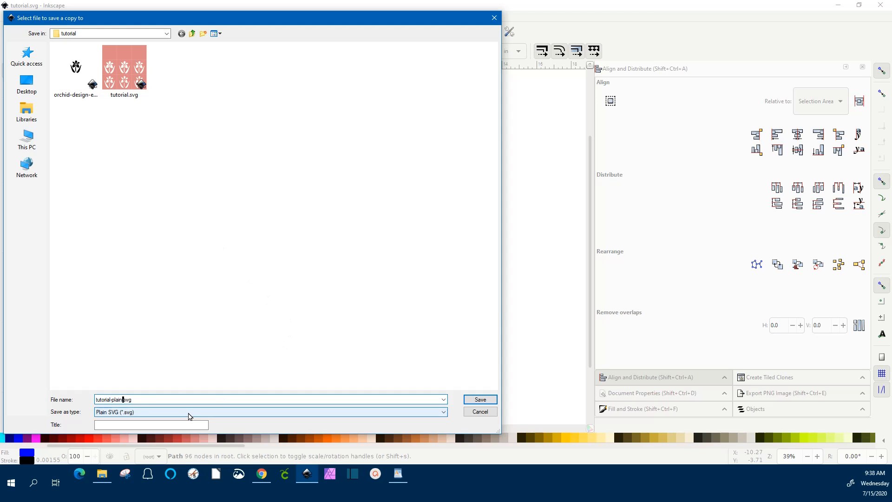
left_click(476, 401)
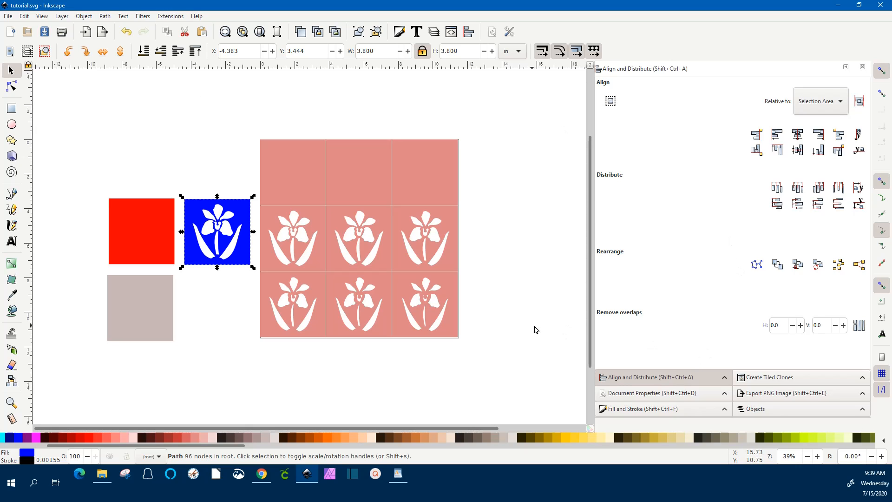
- Examine the document's page size, units and scale settings, and the list of its objects
left_click(627, 395)
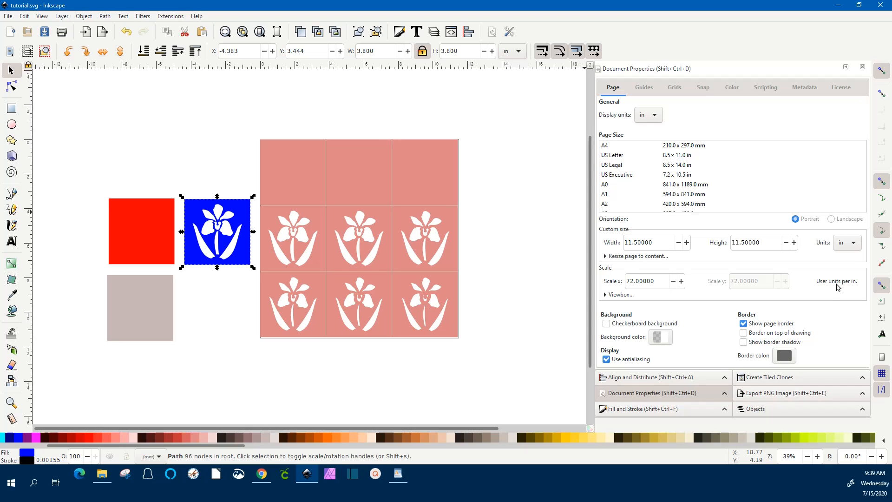
left_click(746, 409)
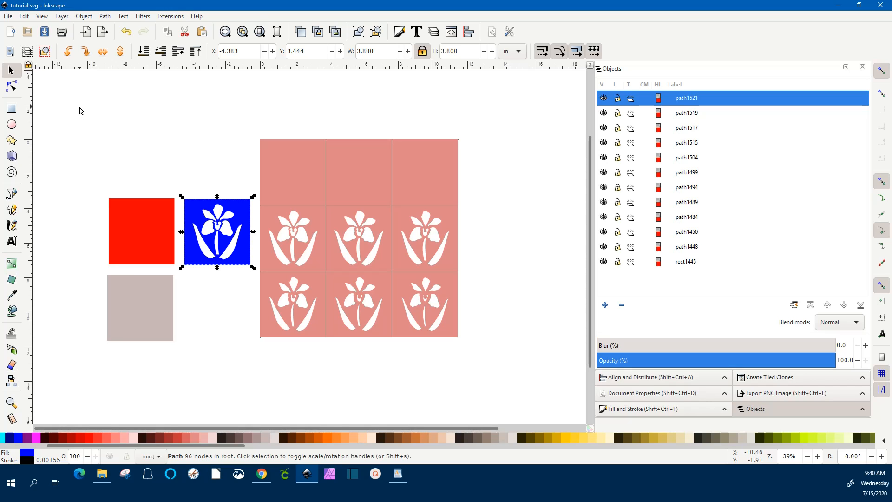
- Examine the Behavior preferences for Steps, covering arrow-key movement, scaling and inset/outset amounts, and close the preferences
left_click(25, 18)
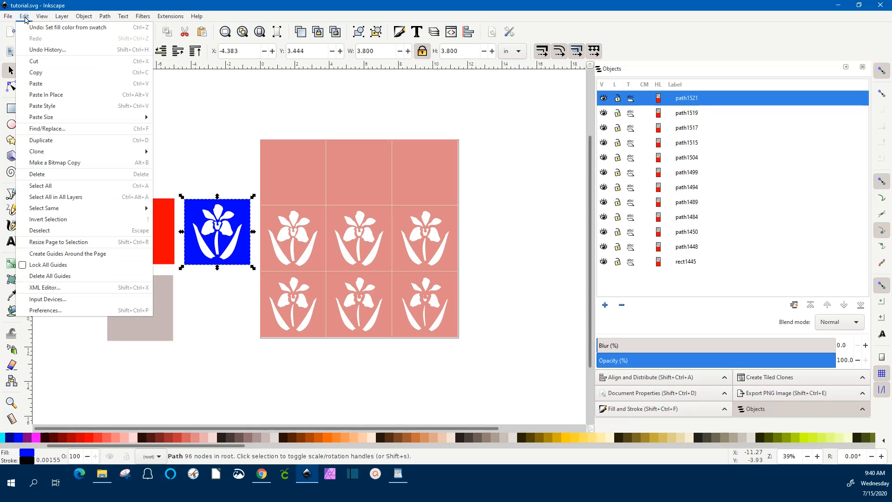
left_click(69, 311)
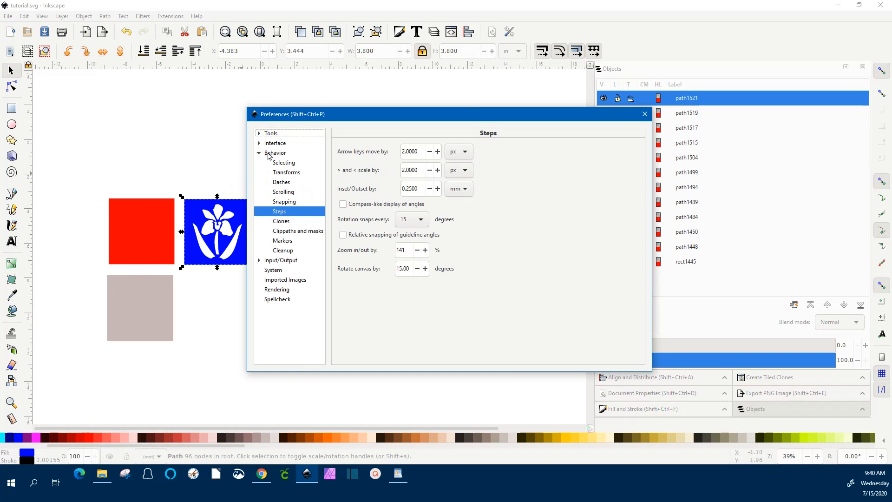
left_click(269, 153)
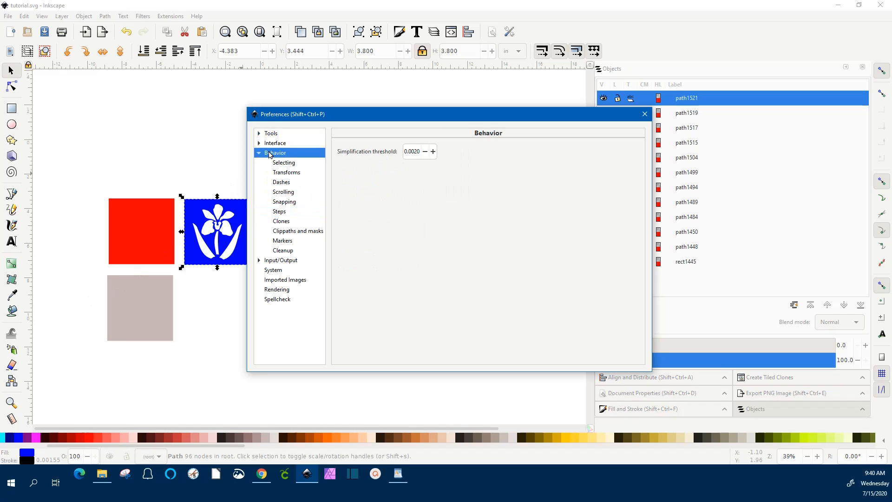
left_click(280, 212)
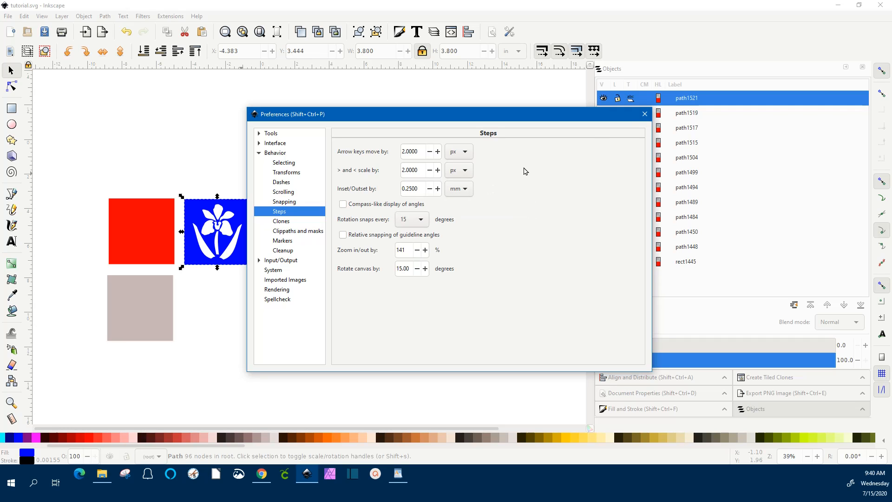
left_click(645, 115)
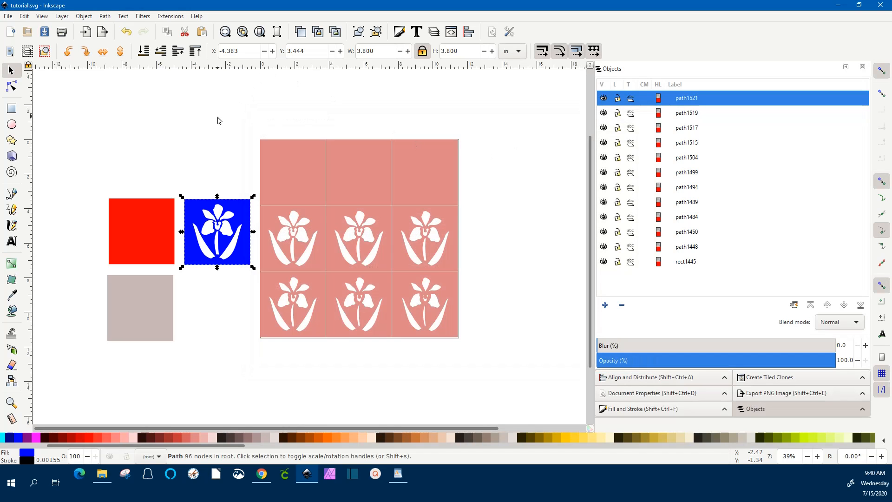